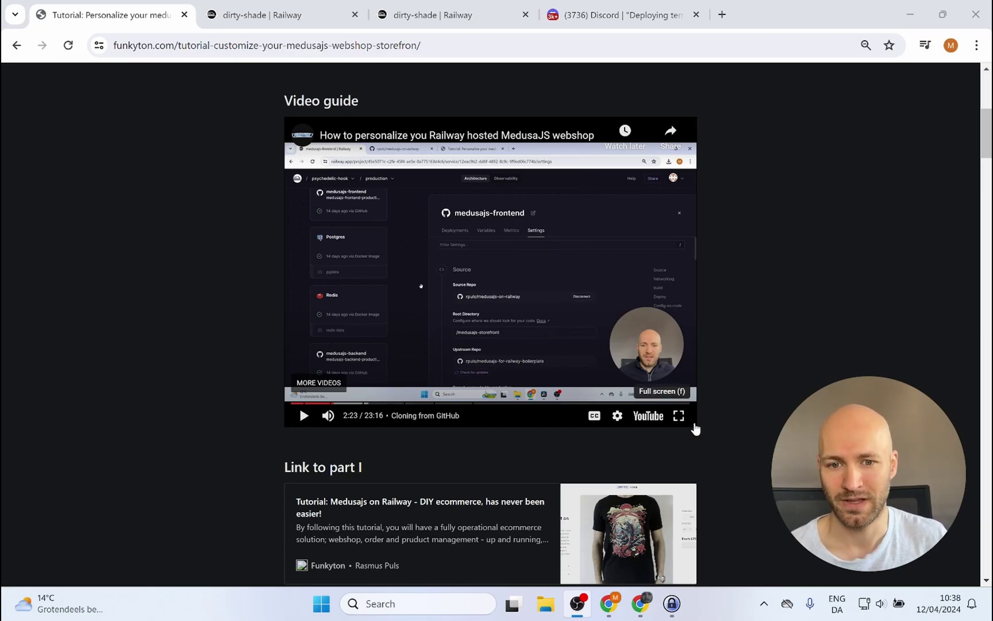
After the video guide, check medusajs-frontend's source settings in dirty-shade and show the medusajs template page.
click(679, 417)
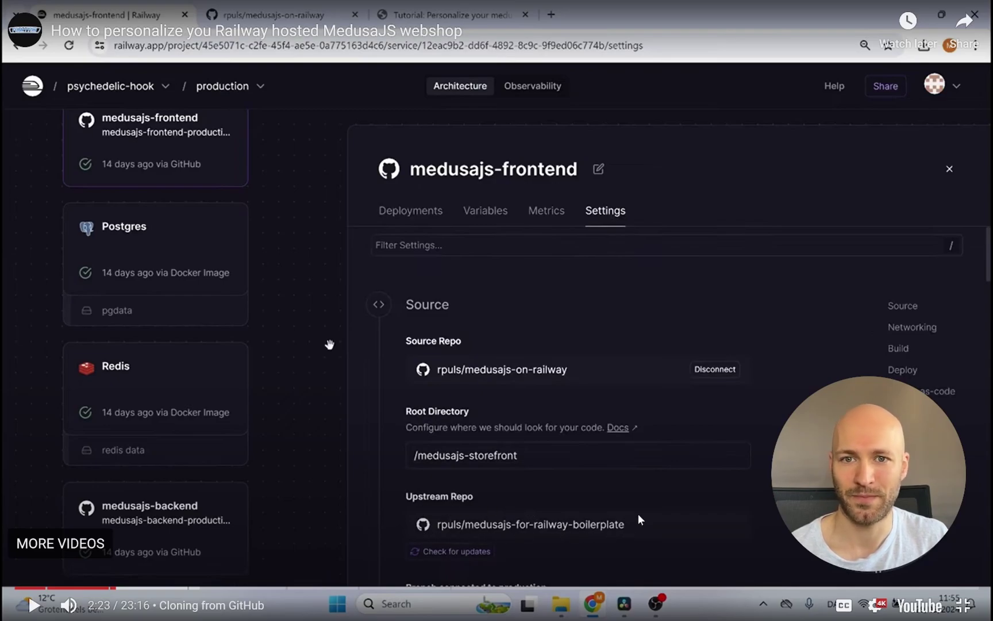
click(965, 605)
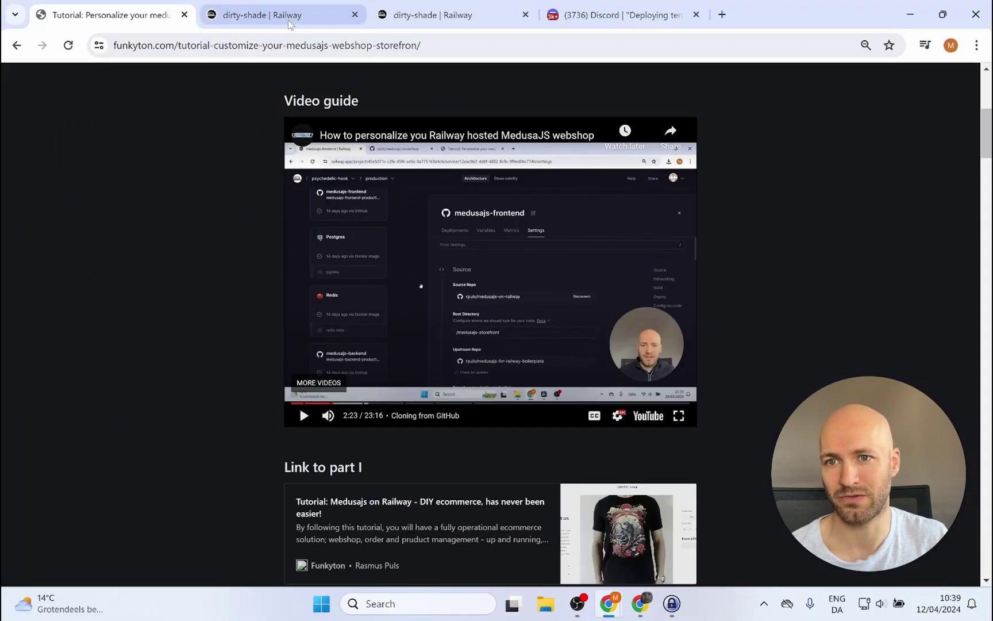
click(275, 16)
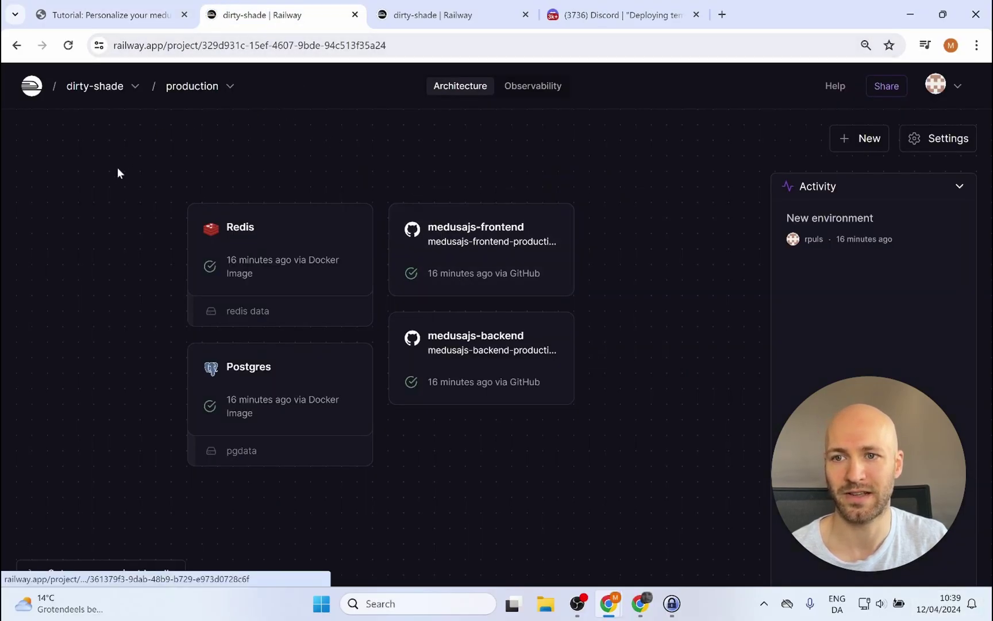
click(472, 250)
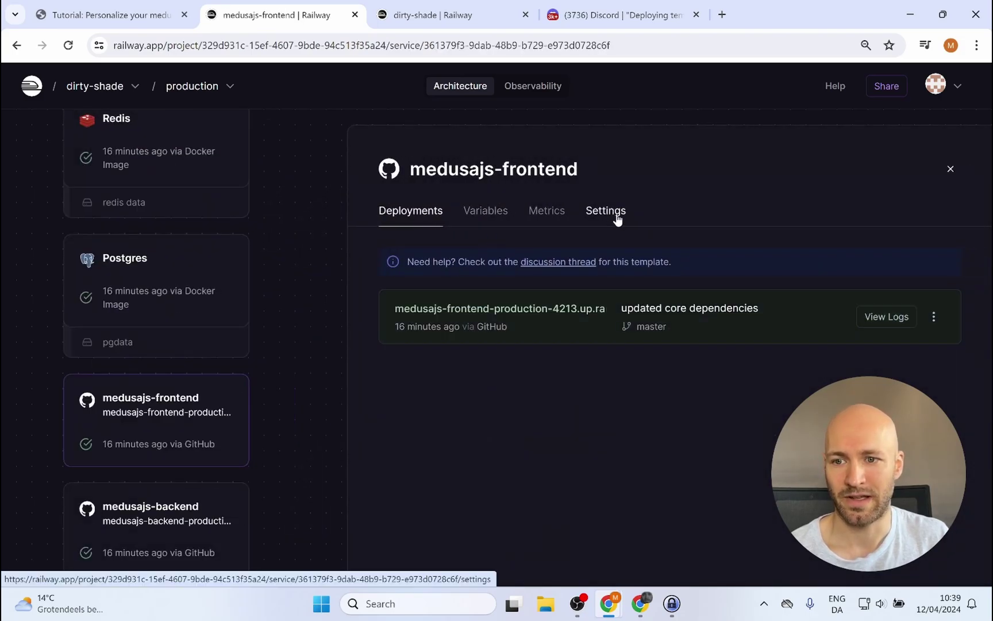
click(613, 218)
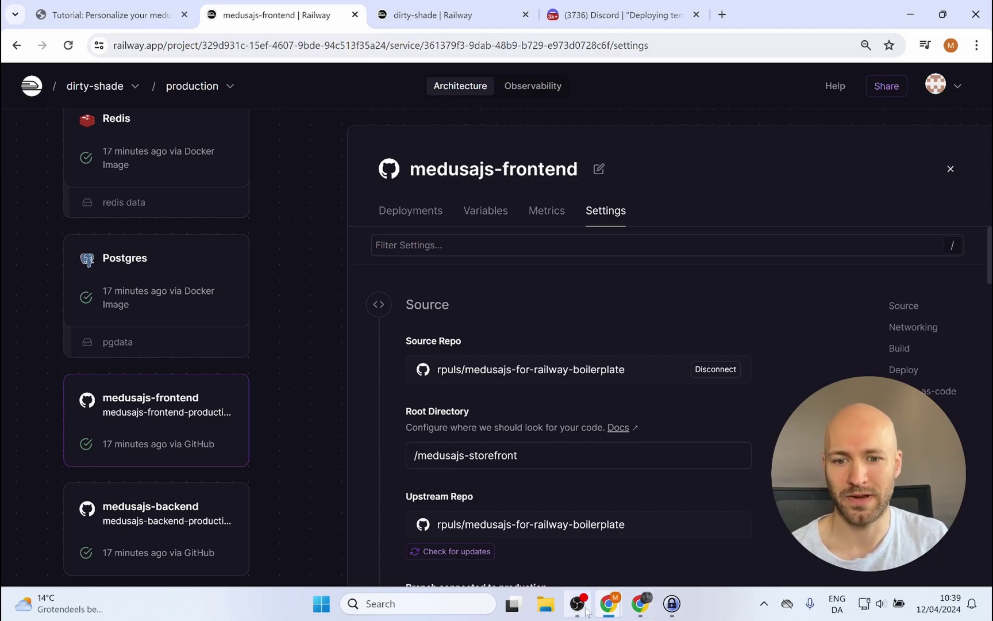
click(654, 535)
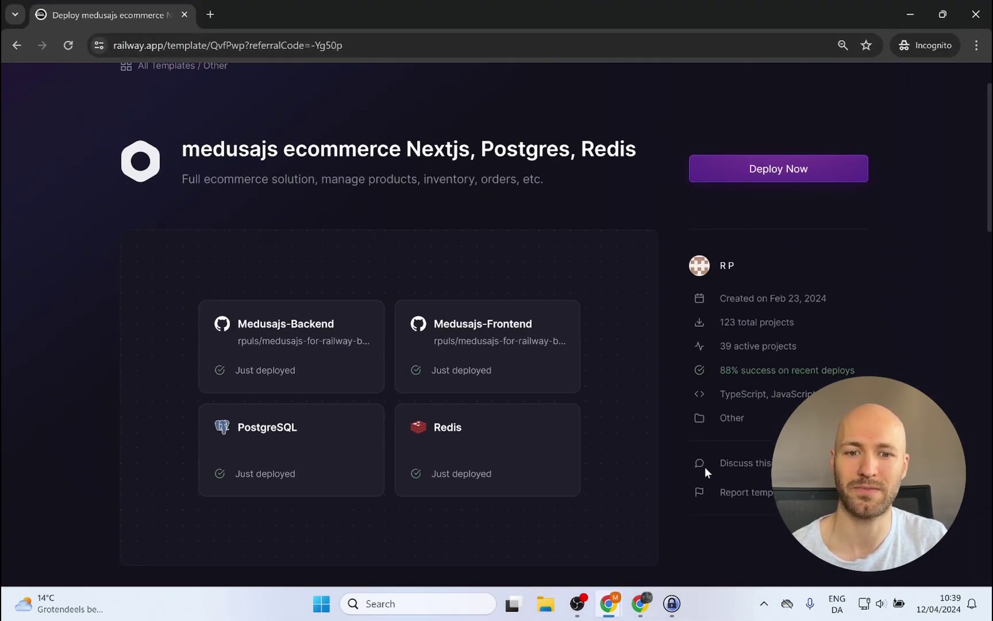
Read the medusajs template's help discussion about autodeploy not starting, then hide the incognito window.
click(758, 473)
scroll(650, 332, down, 5)
scroll(644, 333, down, 5)
scroll(590, 318, down, 2)
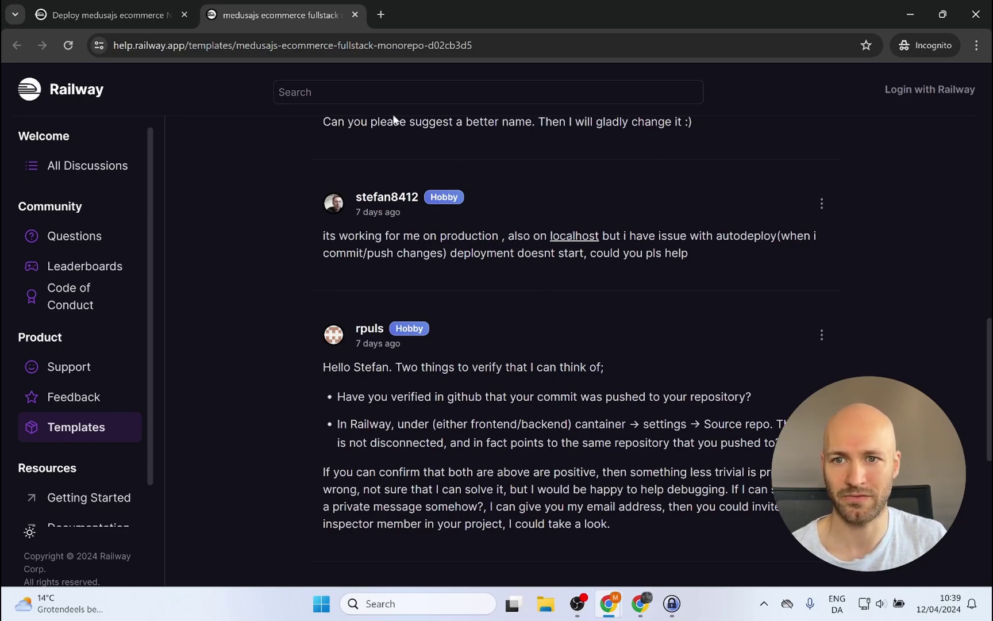
click(910, 15)
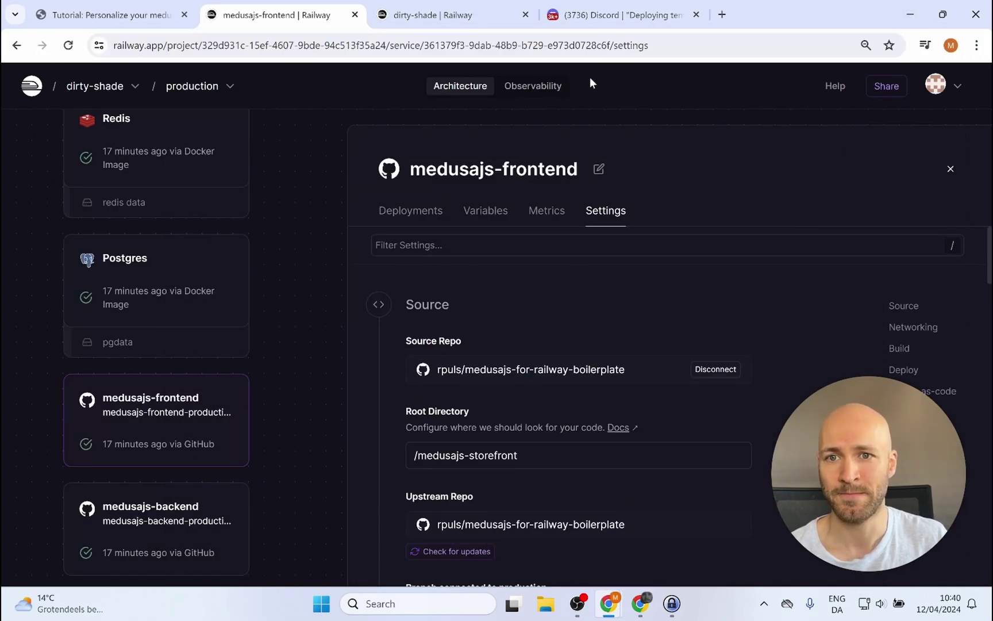
Read the Discord replies about the template repository cloning change, then return to medusajs-frontend settings.
click(605, 14)
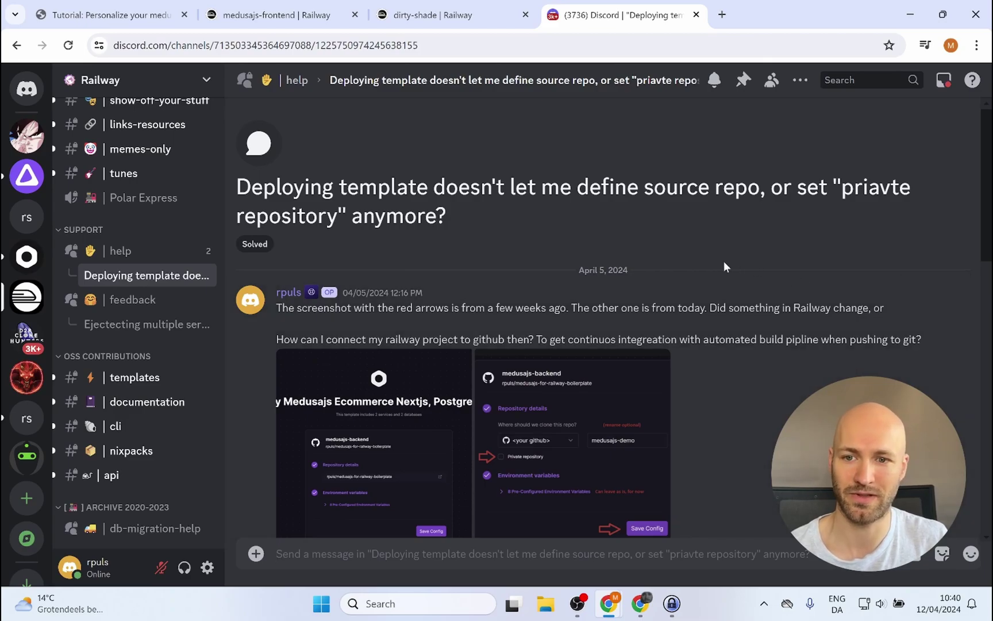
scroll(683, 264, down, 3)
scroll(553, 319, down, 1)
scroll(587, 316, up, 3)
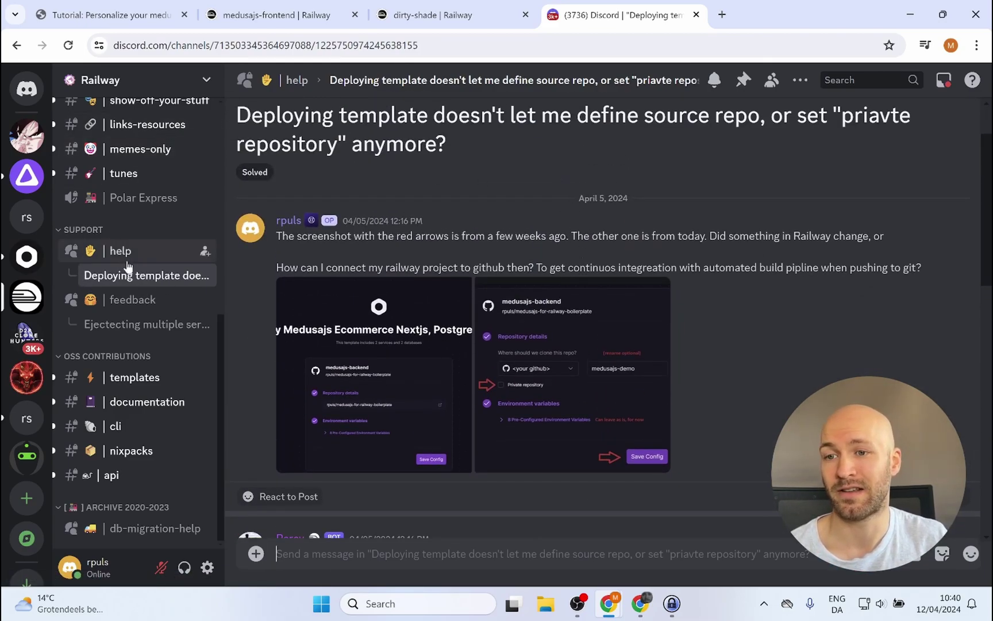
scroll(566, 257, down, 3)
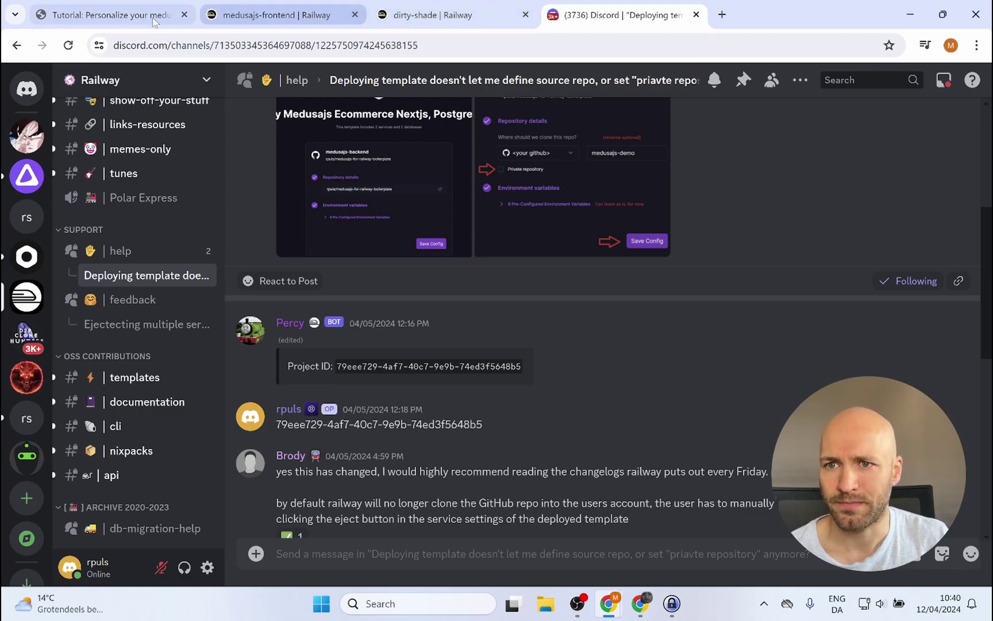
click(267, 15)
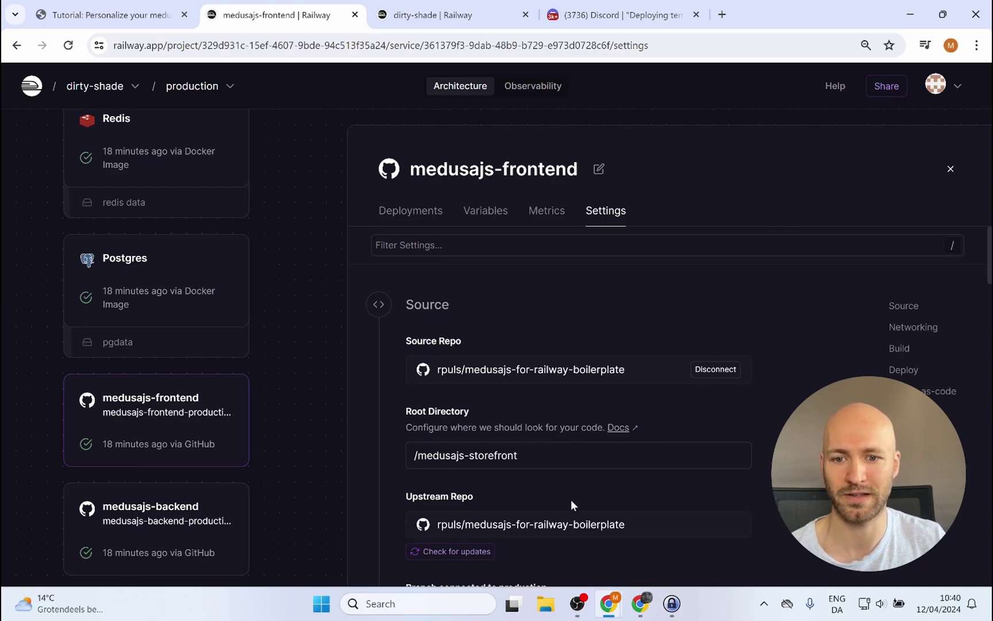
Enable Template Service Eject under Account Settings > Feature Flags, then go back to the dashboard.
click(956, 90)
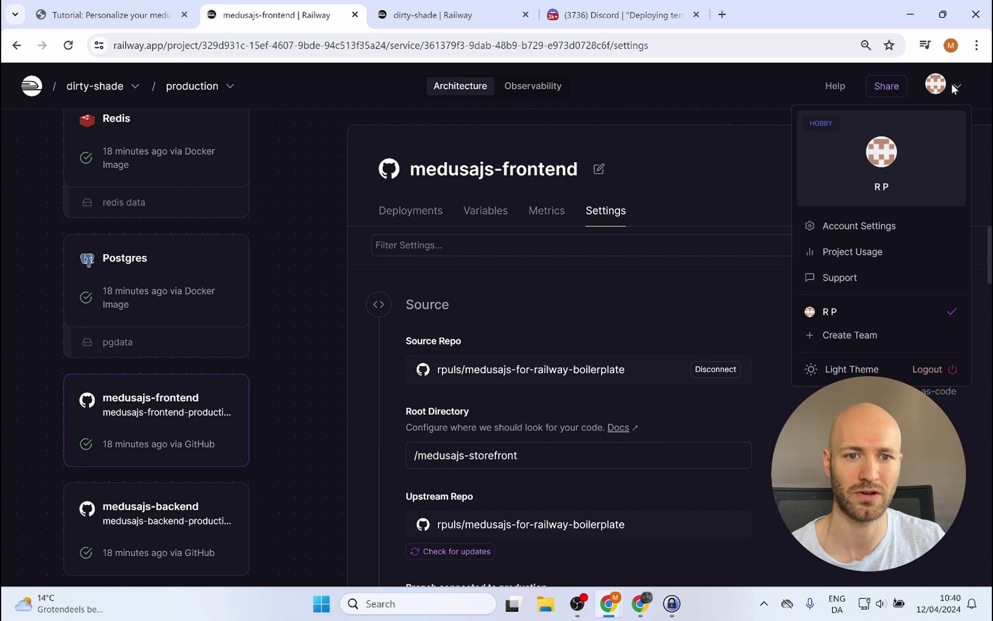
click(855, 232)
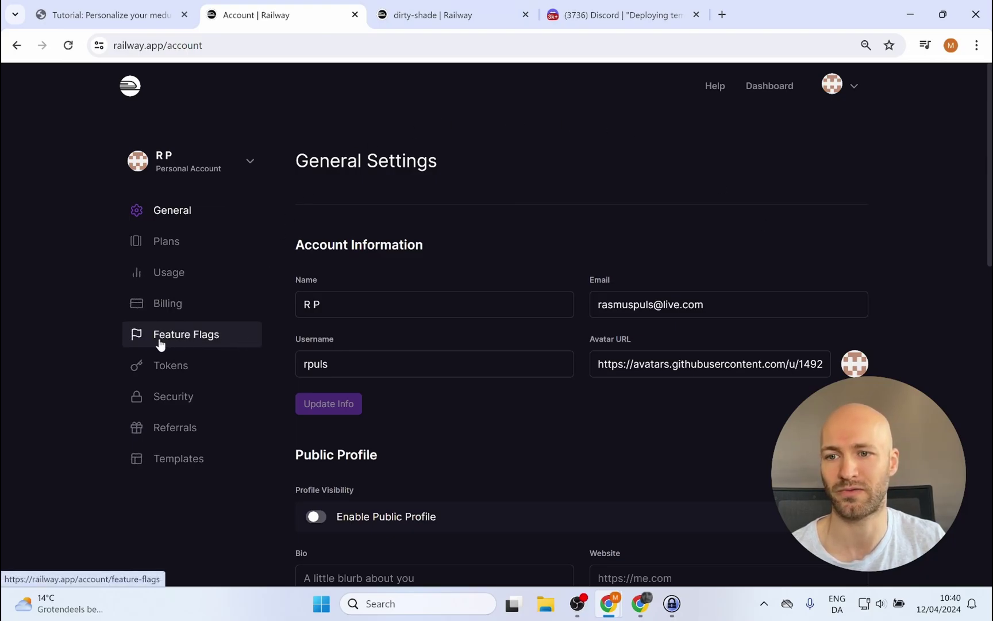
click(177, 349)
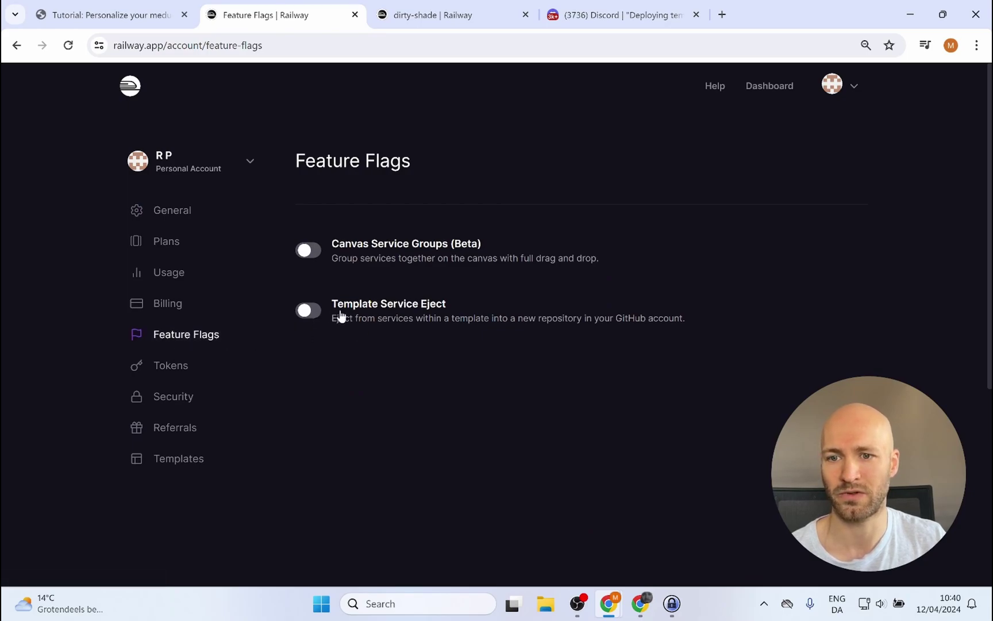
click(309, 318)
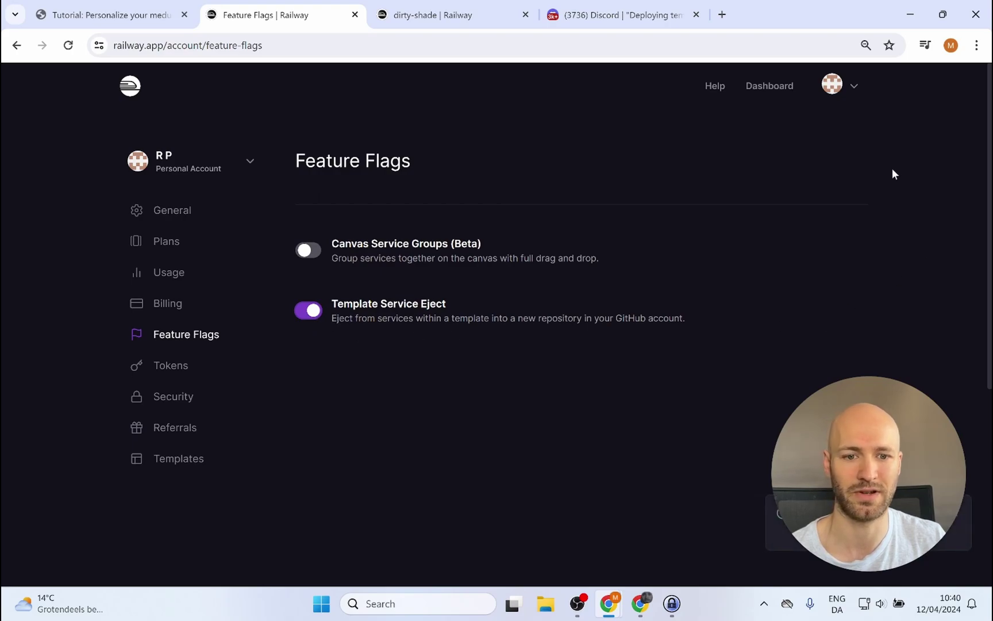
click(751, 86)
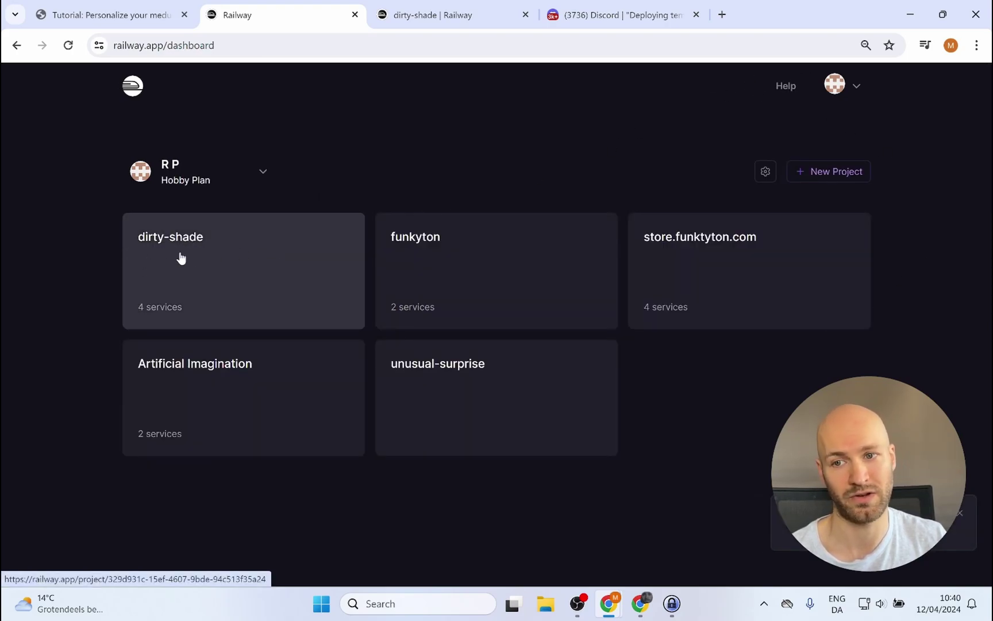
Open the medusajs-frontend service's settings in the dirty-shade project.
click(180, 257)
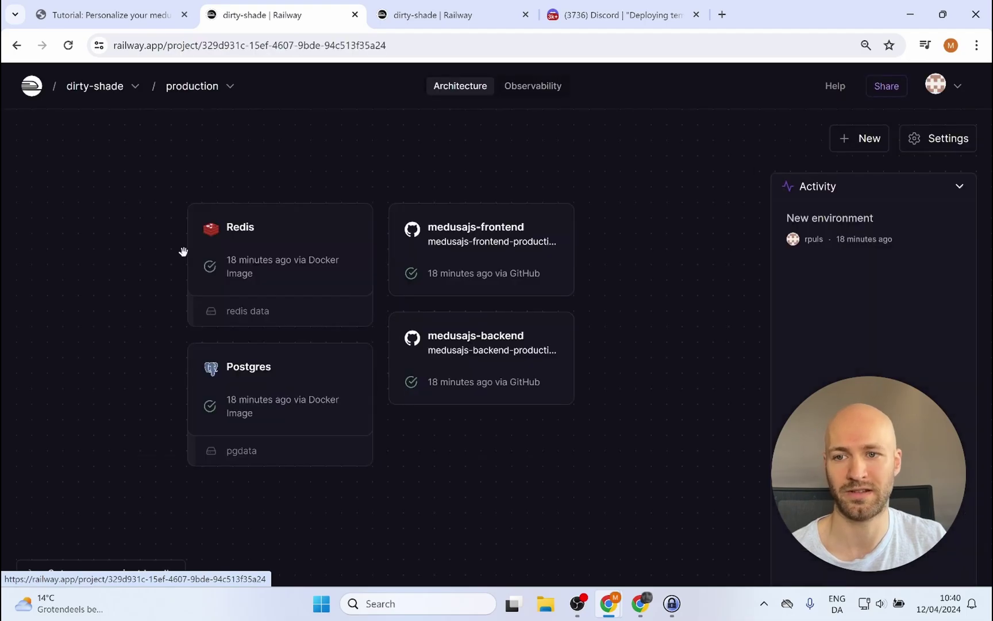
click(474, 249)
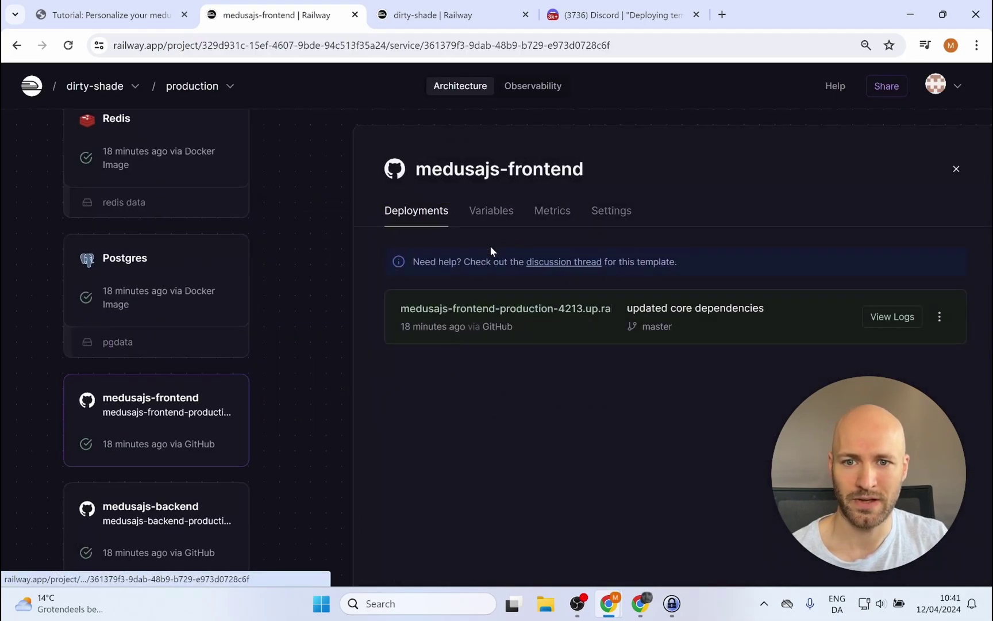
click(613, 222)
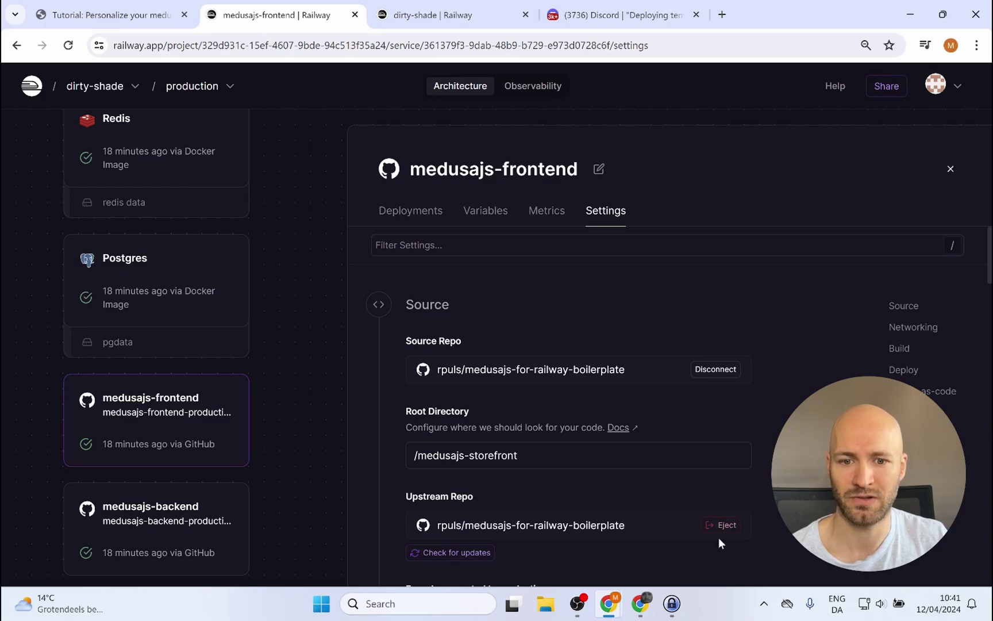
scroll(722, 505, down, 2)
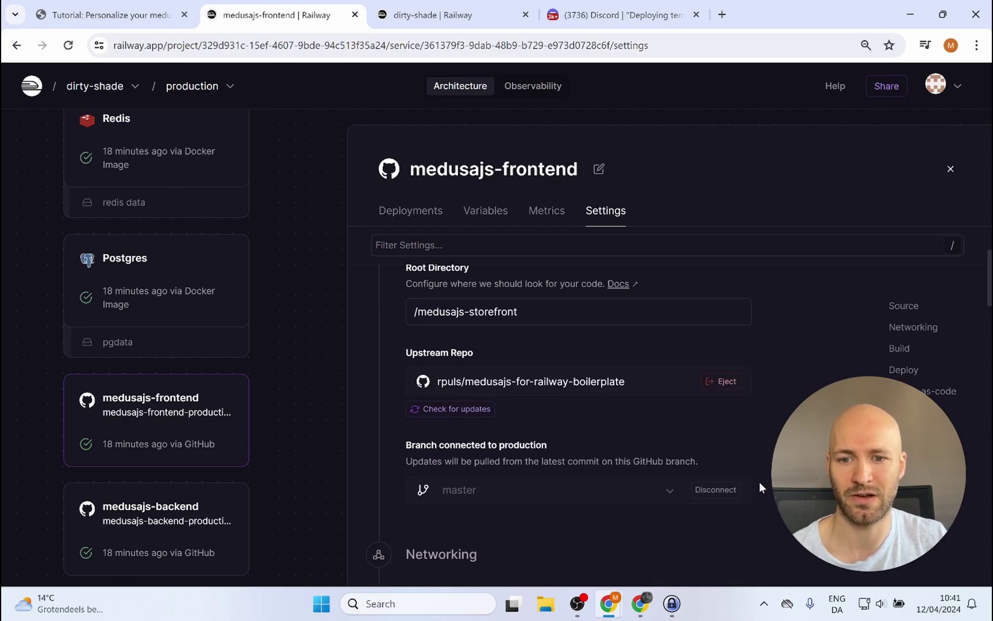
Eject the frontend into a new repository under rpuls and view it on GitHub.
click(718, 387)
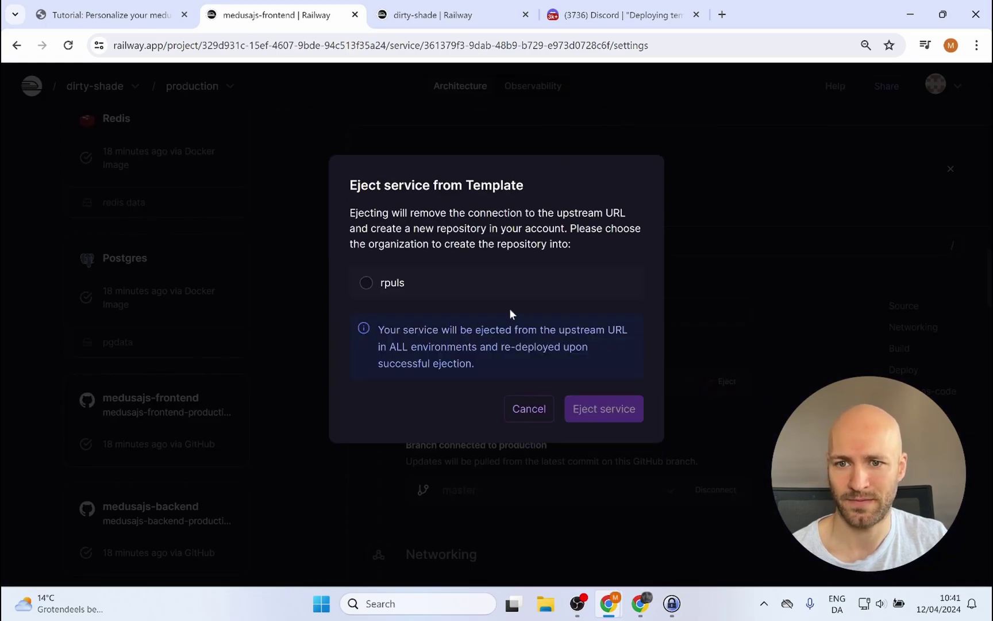
click(365, 287)
click(580, 414)
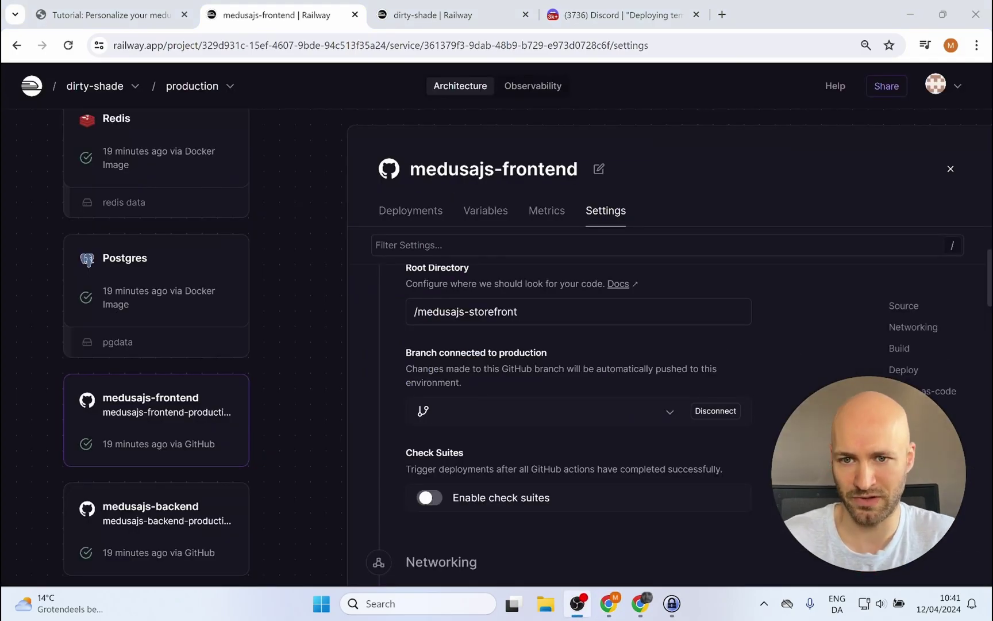
scroll(686, 355, up, 2)
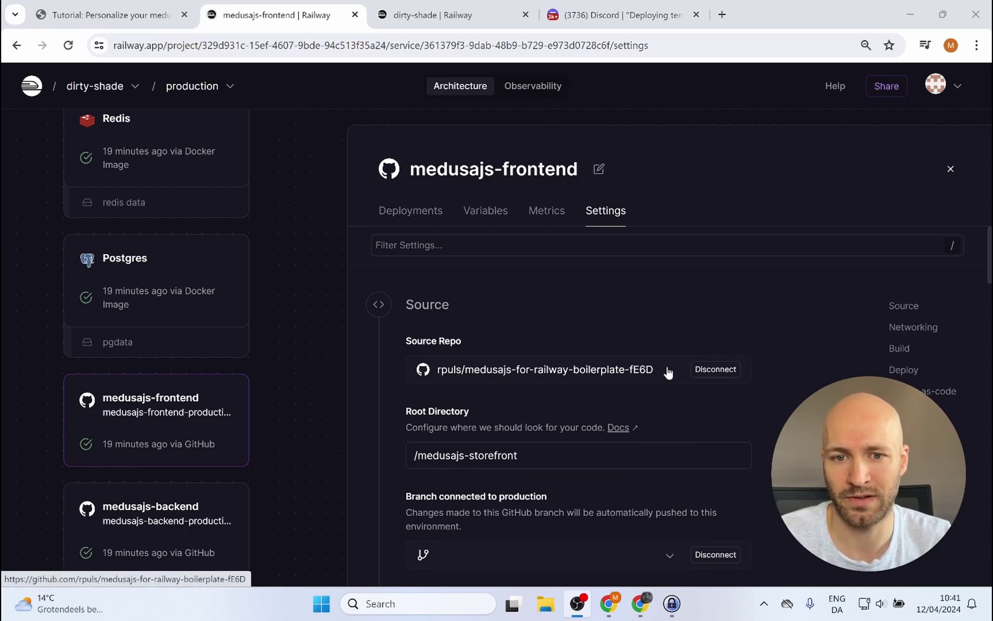
click(613, 373)
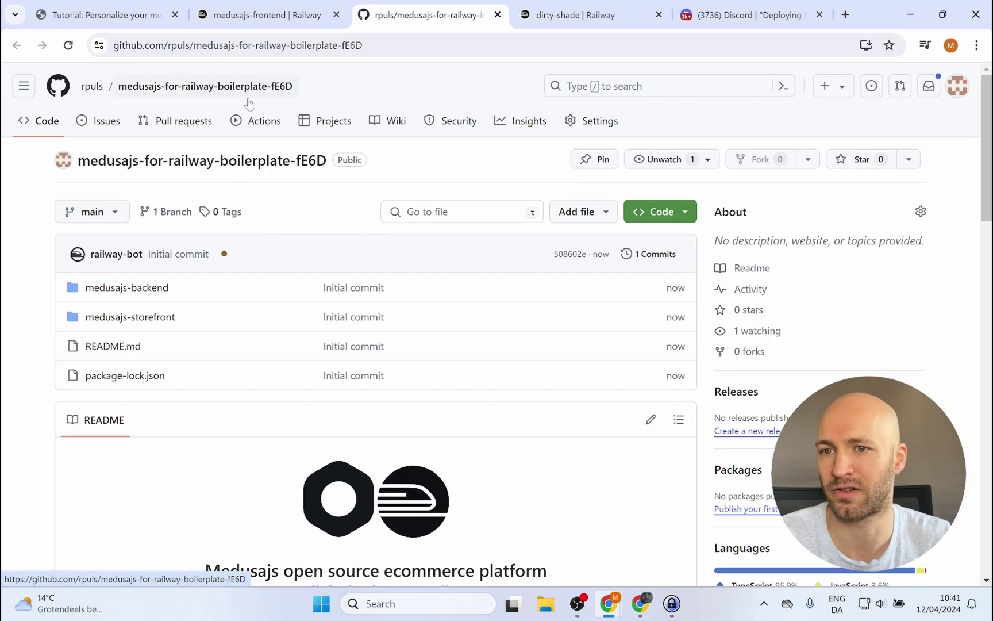
Show the clone options for the medusajs-for-railway-boilerplate-fE6D repository.
click(667, 212)
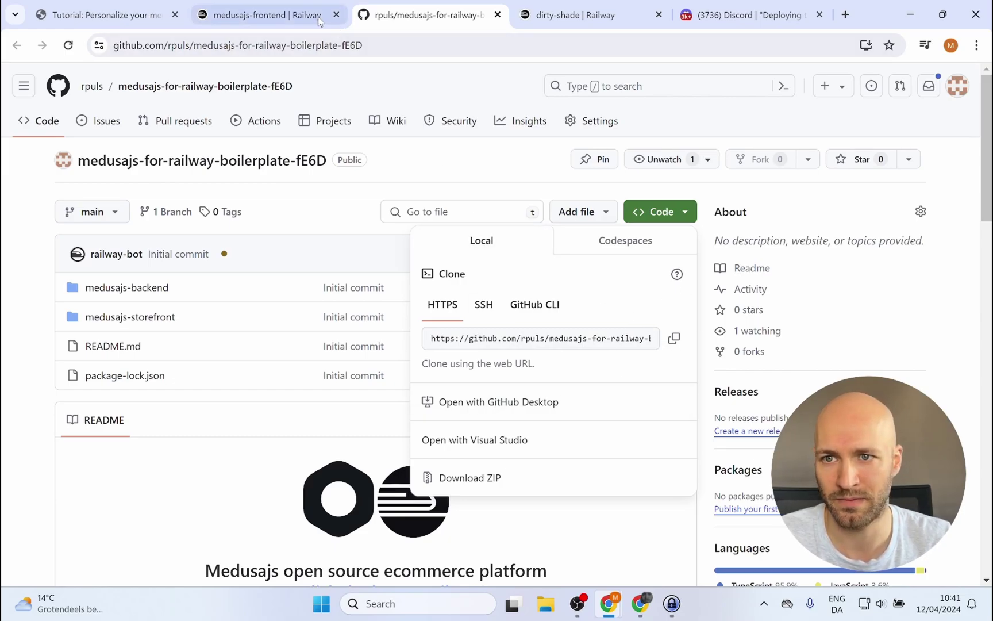
Open medusajs-backend's settings and disconnect it from its original boilerplate source repo.
click(270, 17)
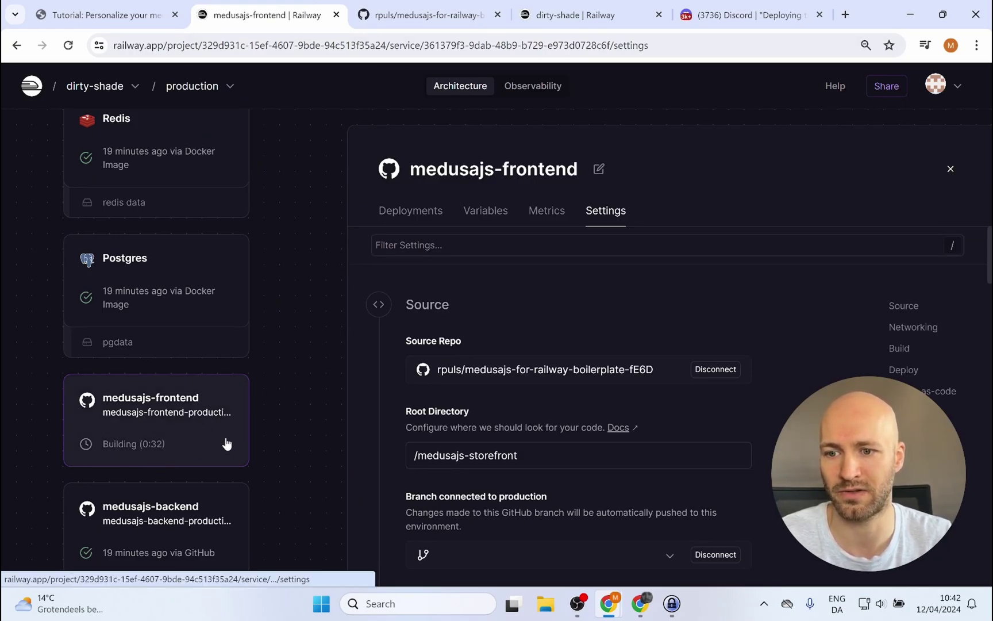
scroll(156, 504, down, 1)
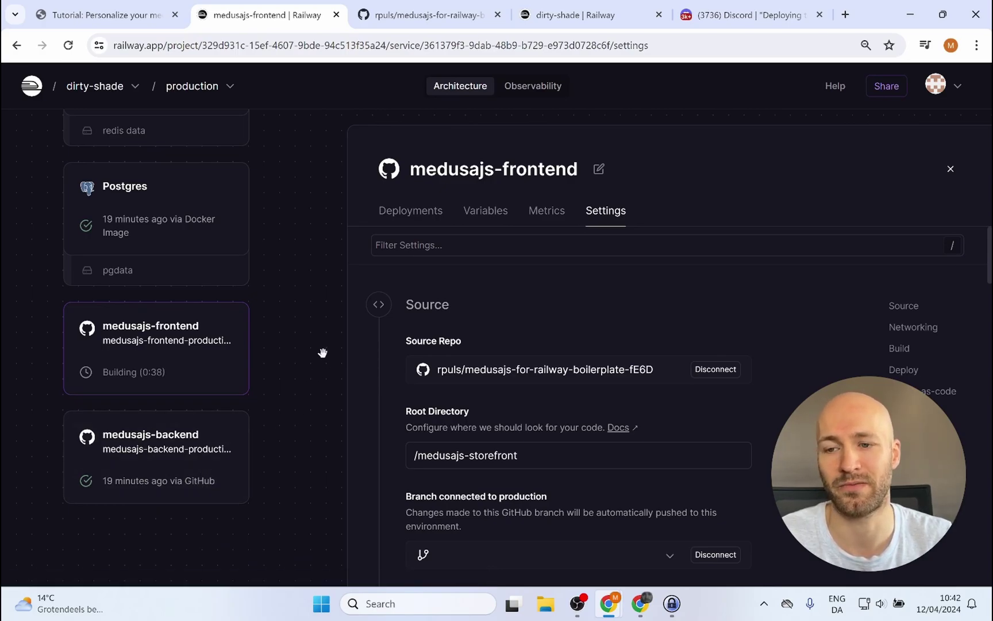
scroll(355, 366, up, 1)
scroll(257, 465, down, 2)
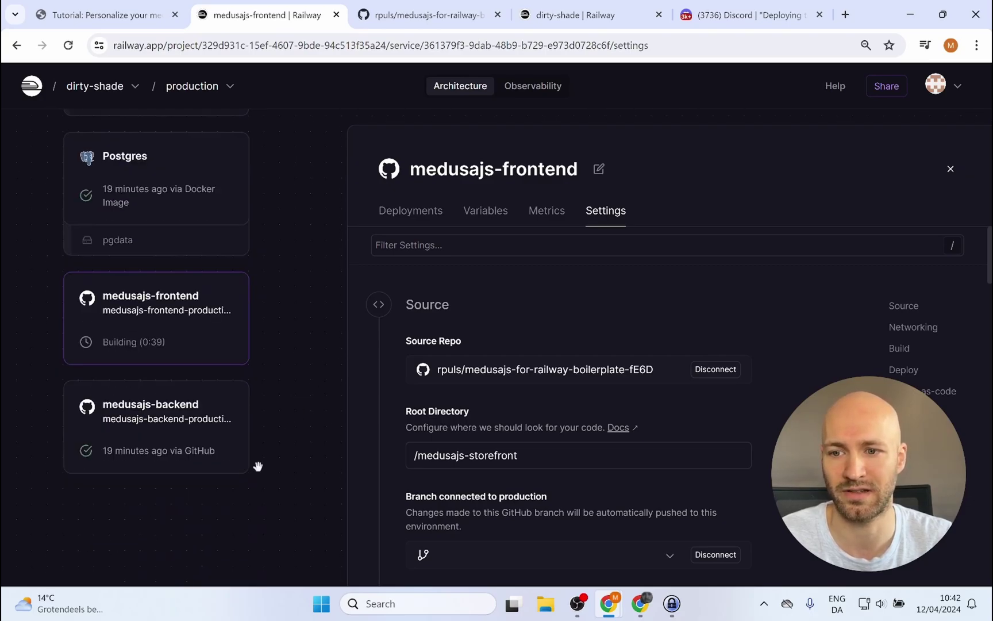
click(162, 434)
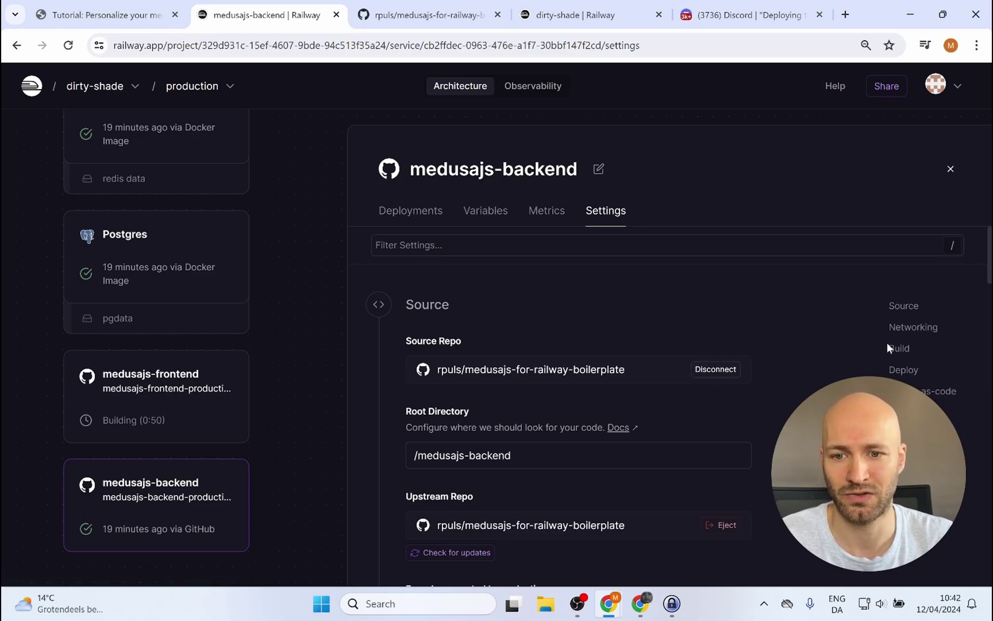
scroll(759, 412, down, 2)
scroll(724, 391, up, 2)
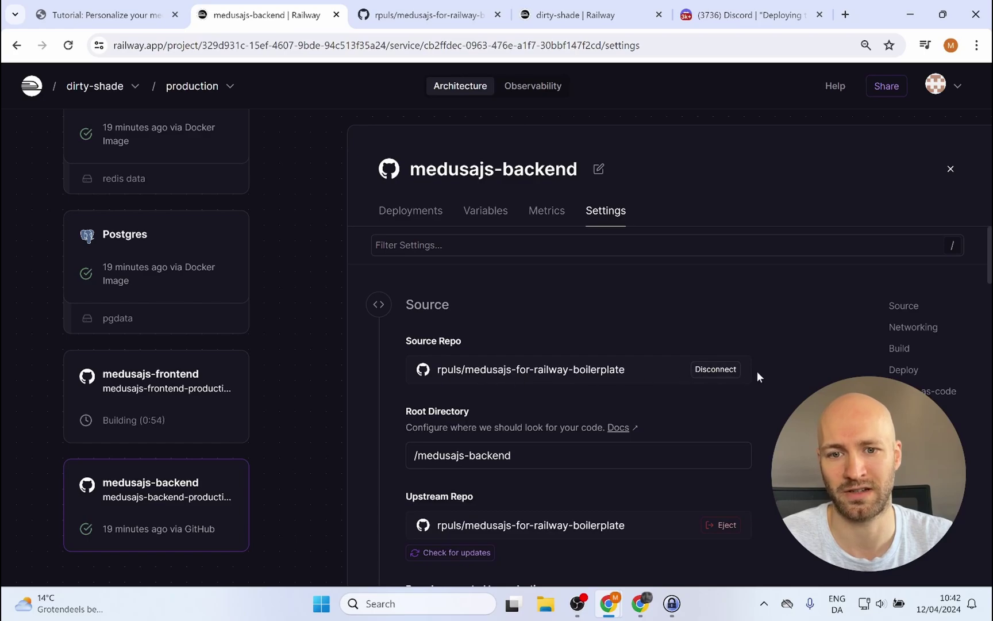
click(716, 370)
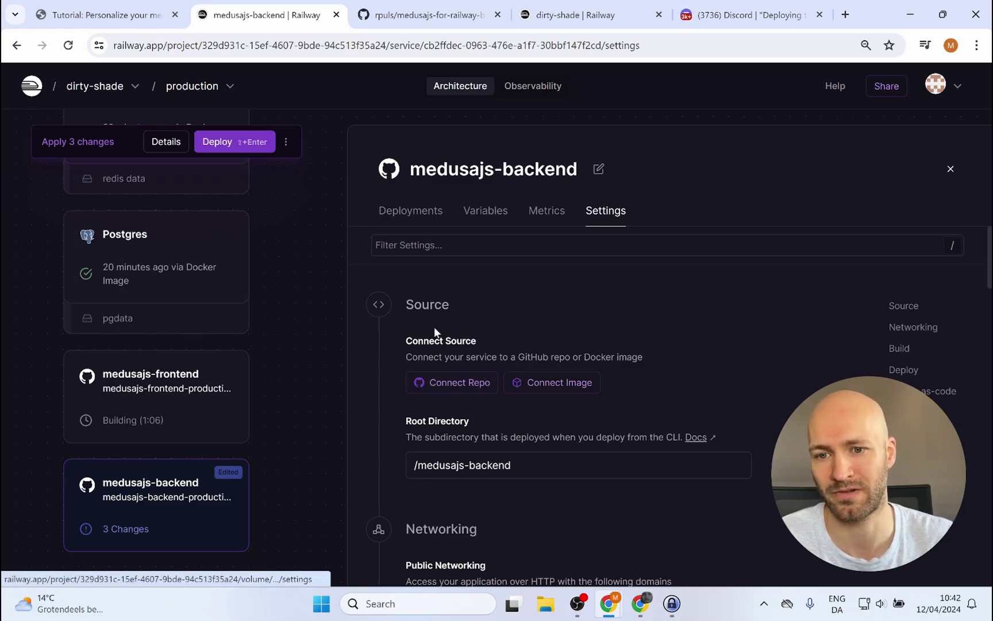
Deploy the backend disconnect, then connect and deploy medusajs-for-railway-boilerplate-fE6D as its source.
click(213, 144)
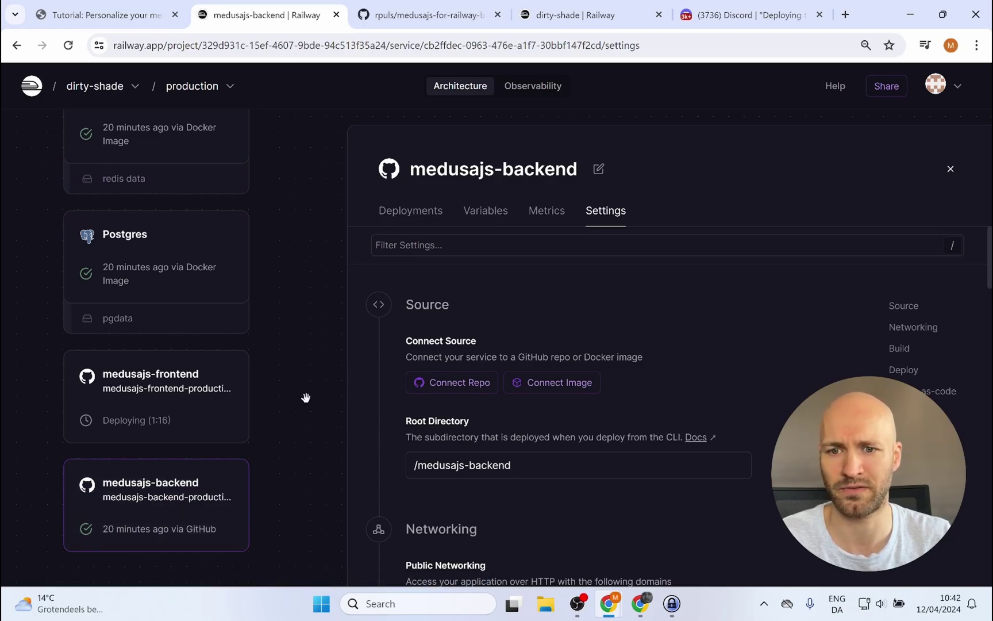
click(450, 392)
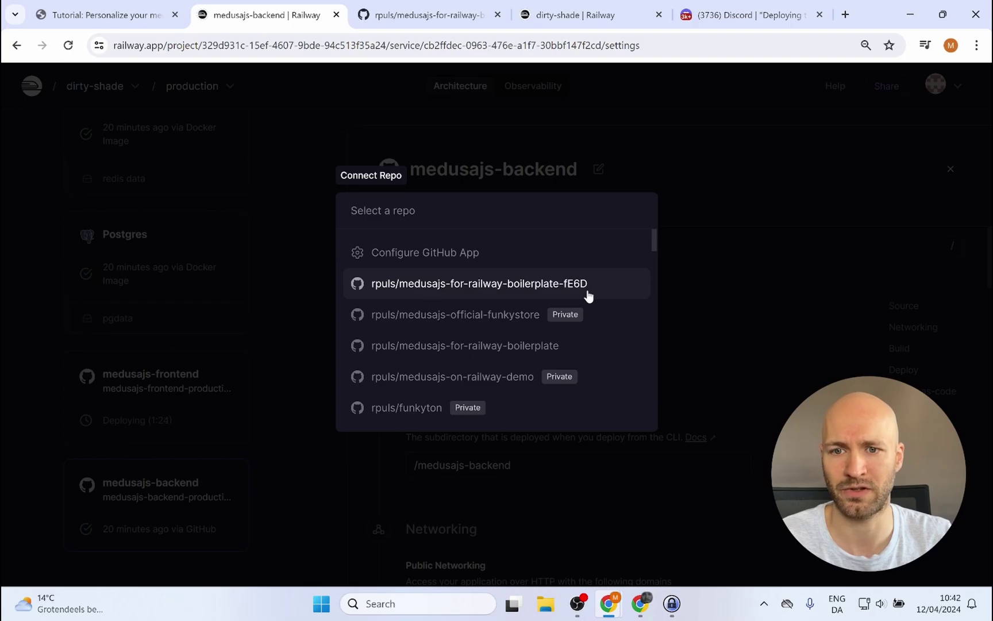
click(492, 291)
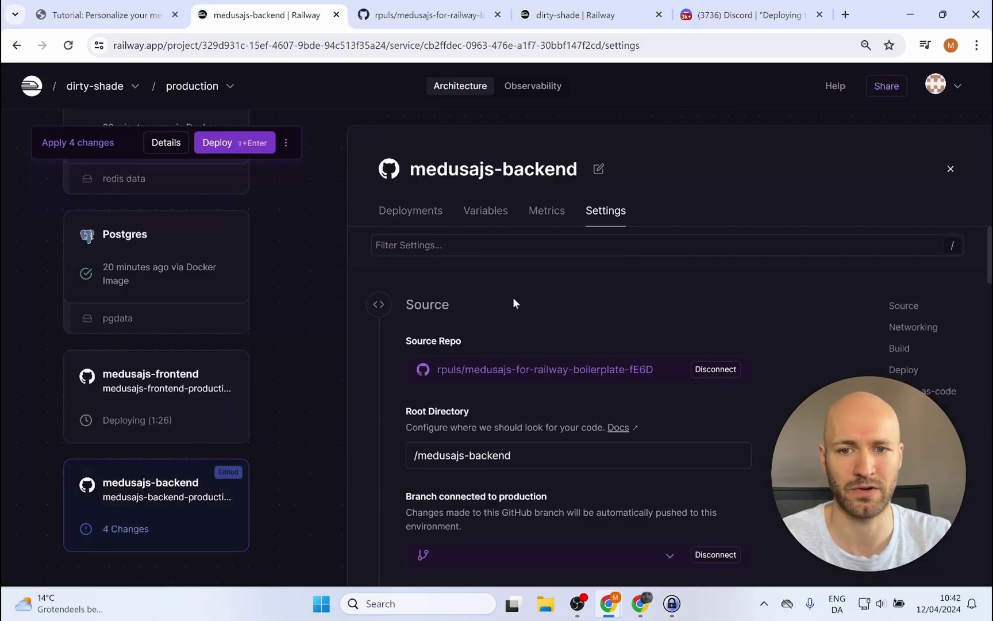
scroll(411, 388, down, 1)
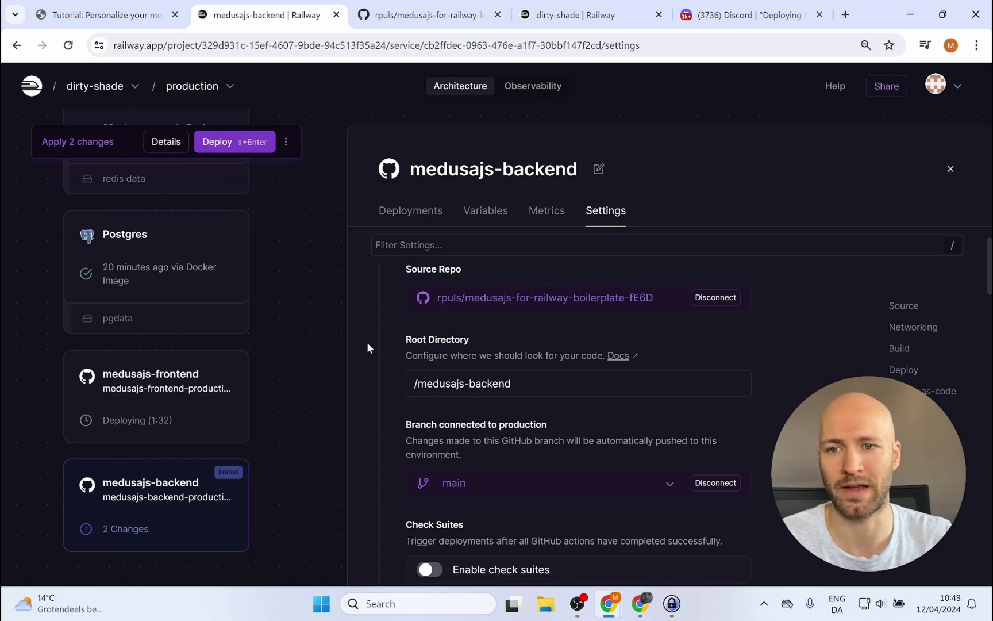
click(220, 148)
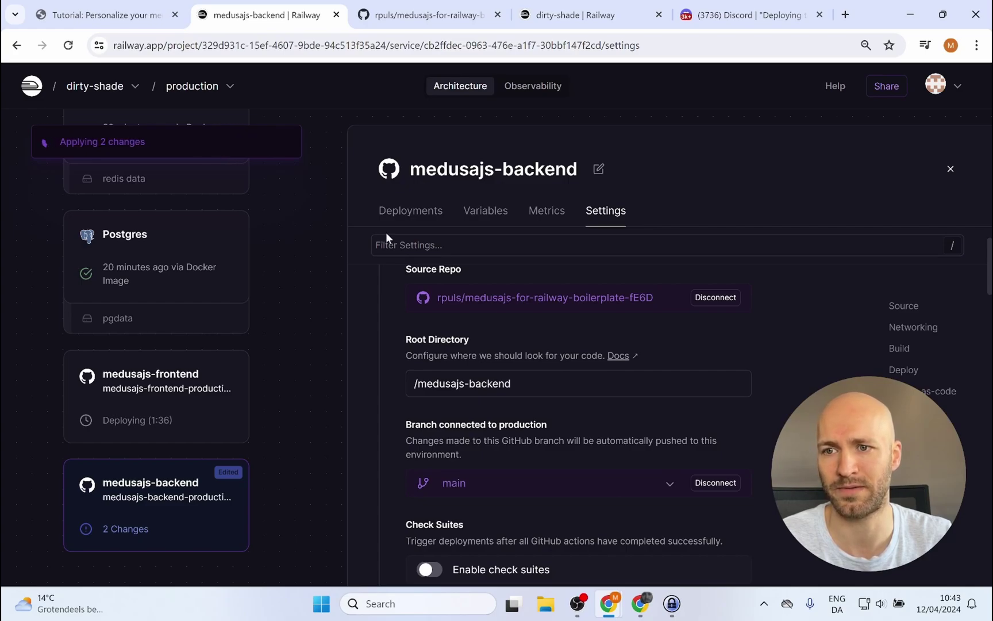
scroll(371, 371, up, 2)
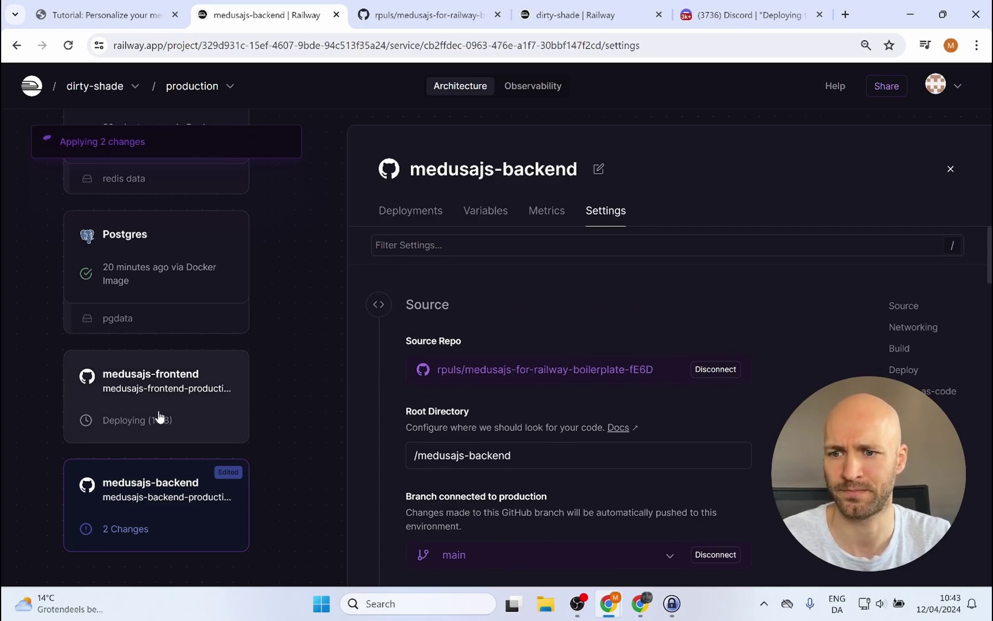
scroll(159, 417, up, 2)
scroll(160, 417, up, 1)
scroll(159, 417, up, 1)
scroll(159, 417, down, 2)
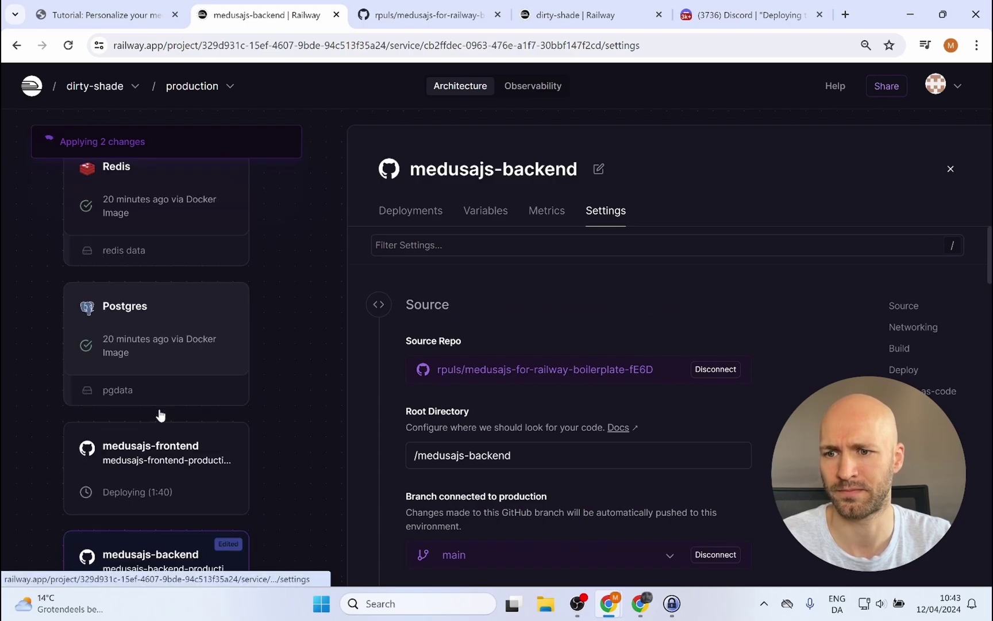
scroll(159, 417, down, 3)
scroll(160, 404, up, 1)
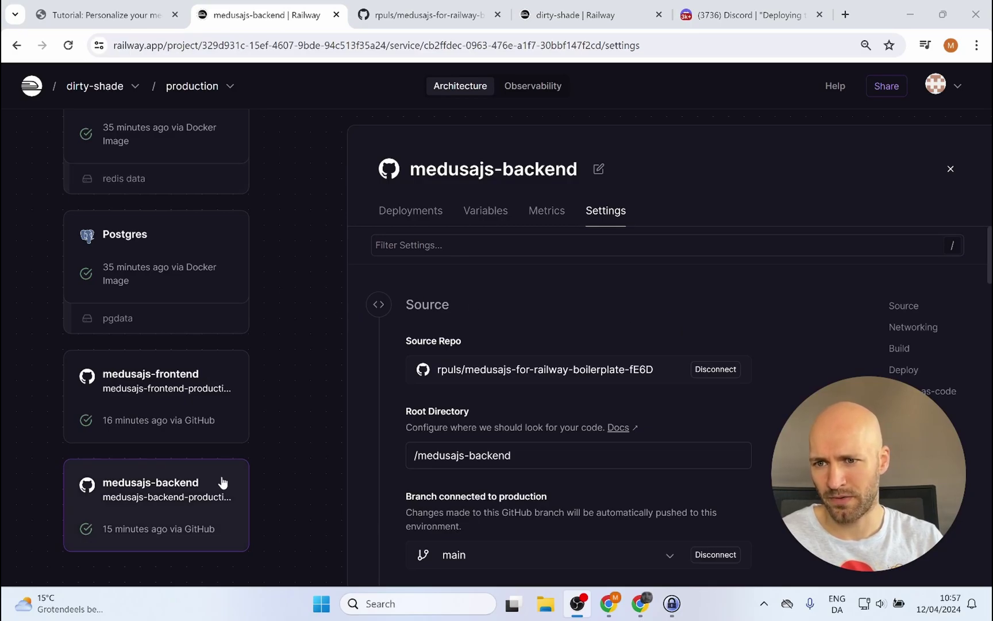
Review the frontend and backend deployment pages, both showing the main-branch Initial commit.
click(186, 408)
click(410, 211)
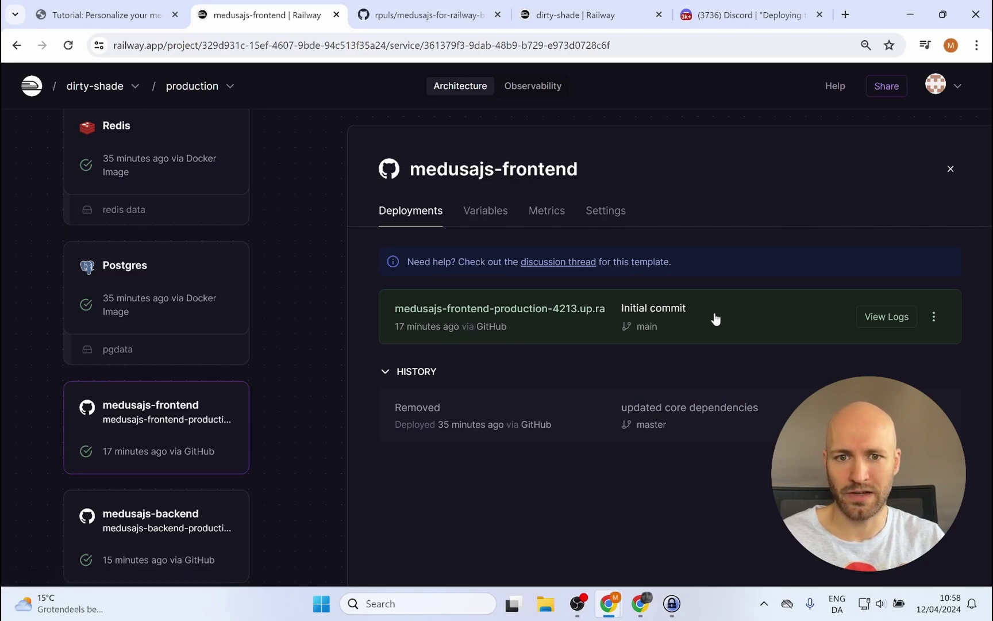
click(151, 531)
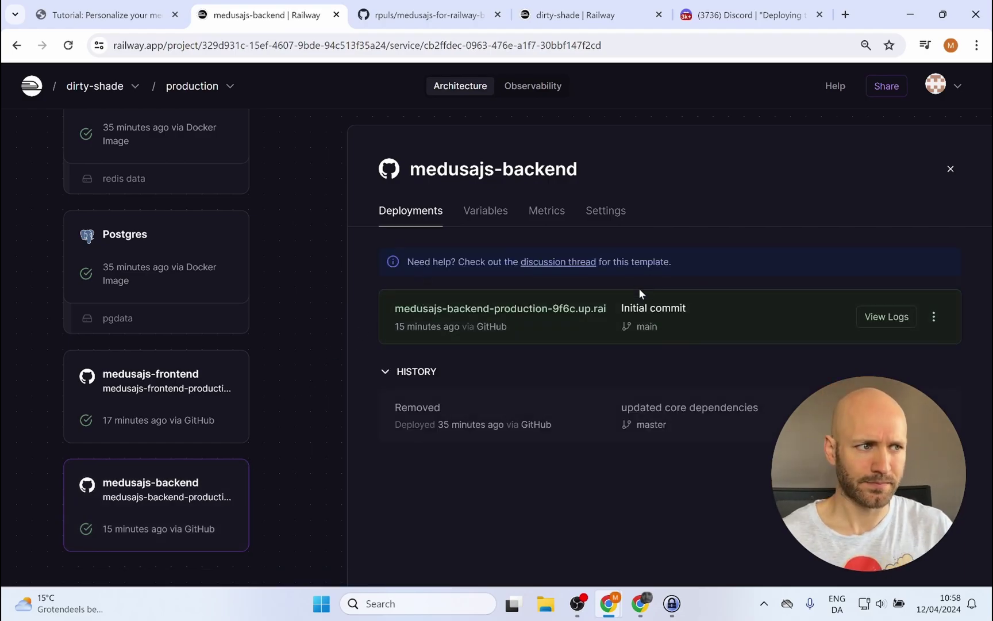
Open the backend's linked fE6D repo from its source settings and copy the HTTPS clone URL.
click(607, 211)
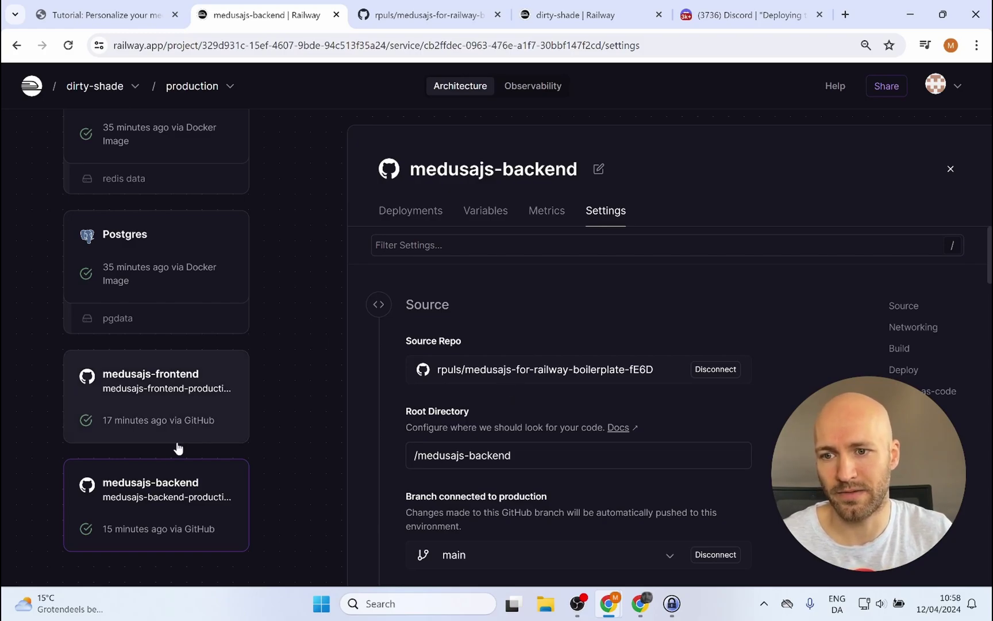
click(570, 375)
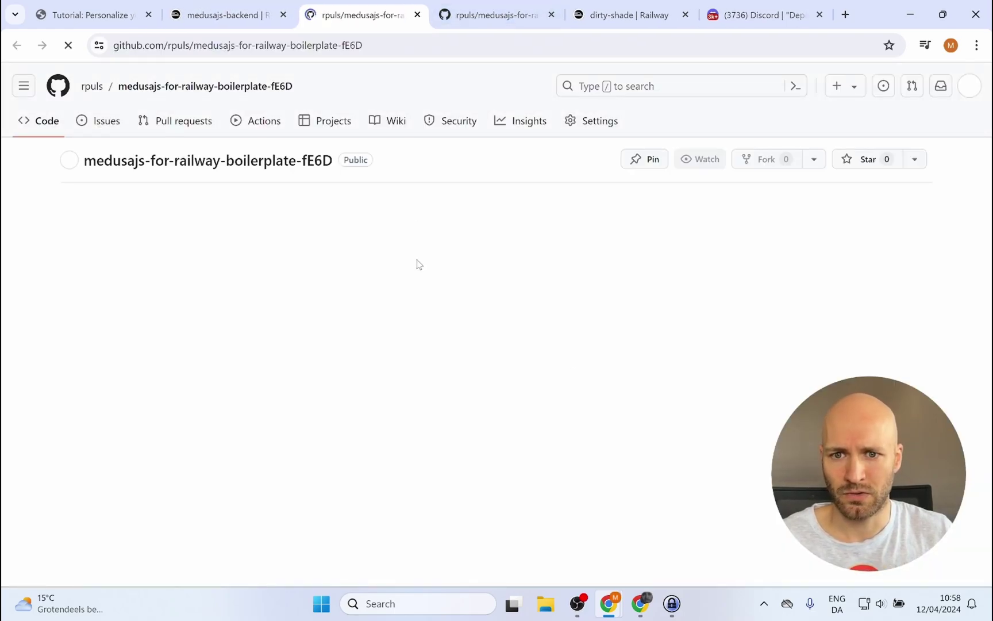
click(681, 215)
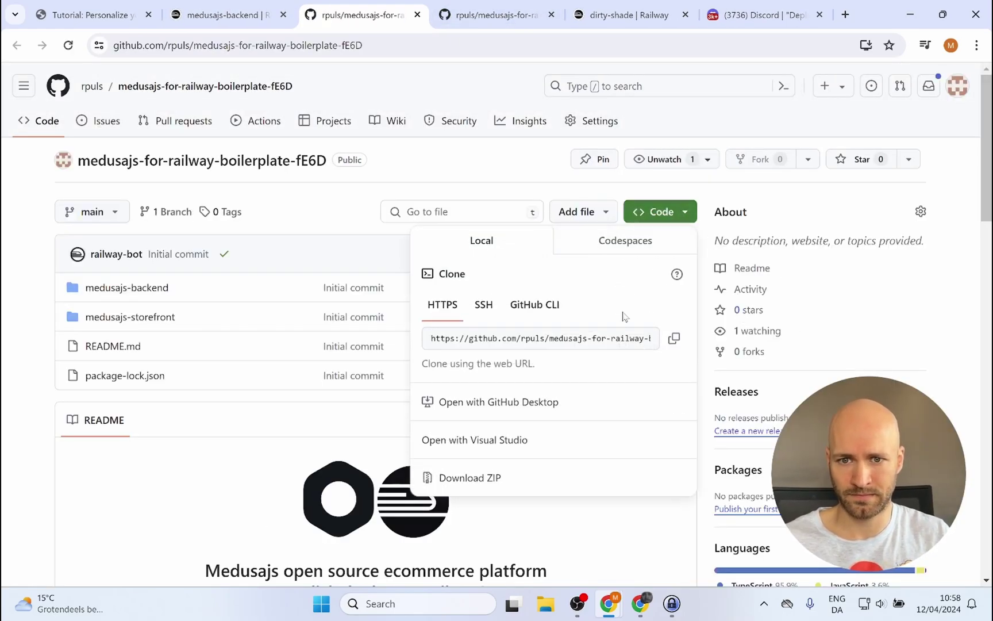
click(683, 350)
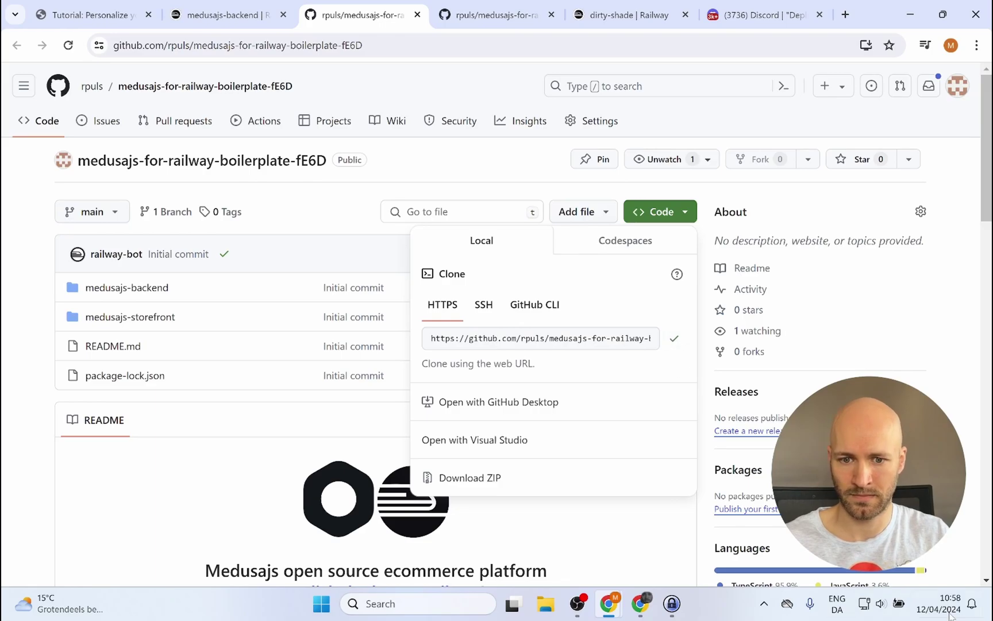
Launch Git Bash and change into the Documents folder.
key(super)
text(git)
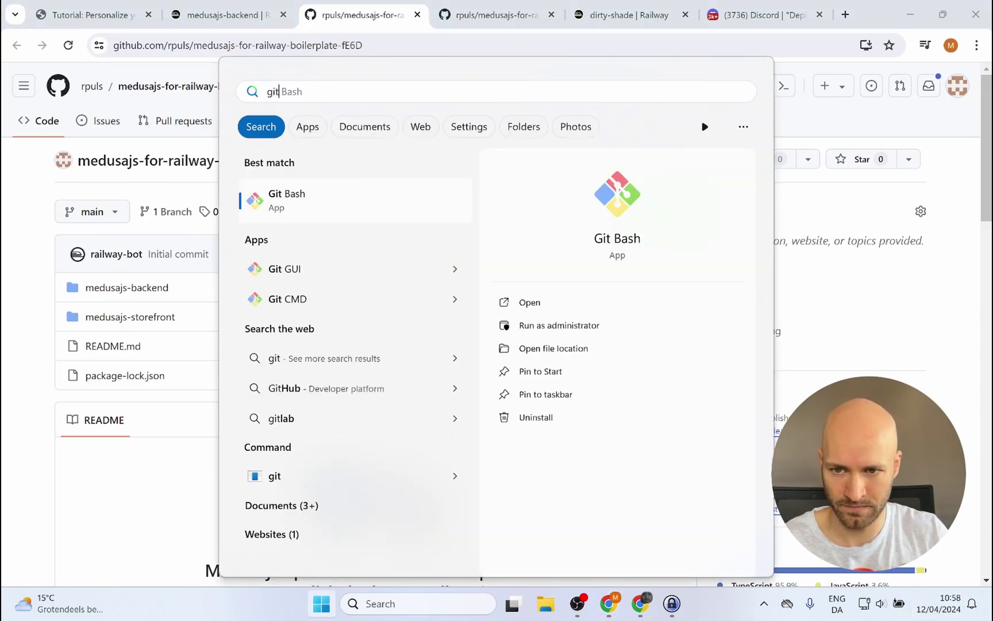
key(Return)
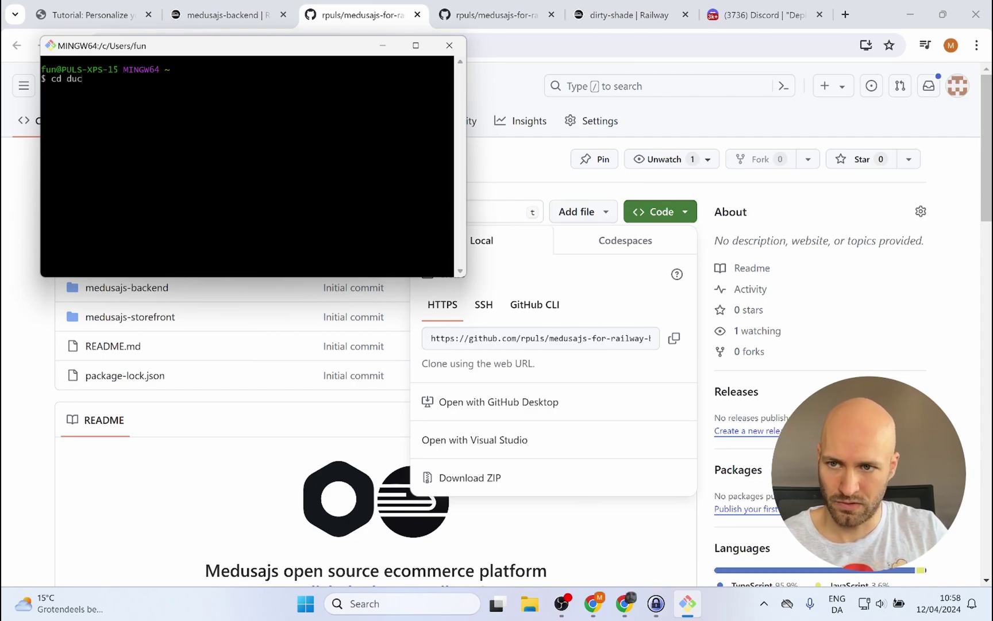
text(o)
key(Tab)
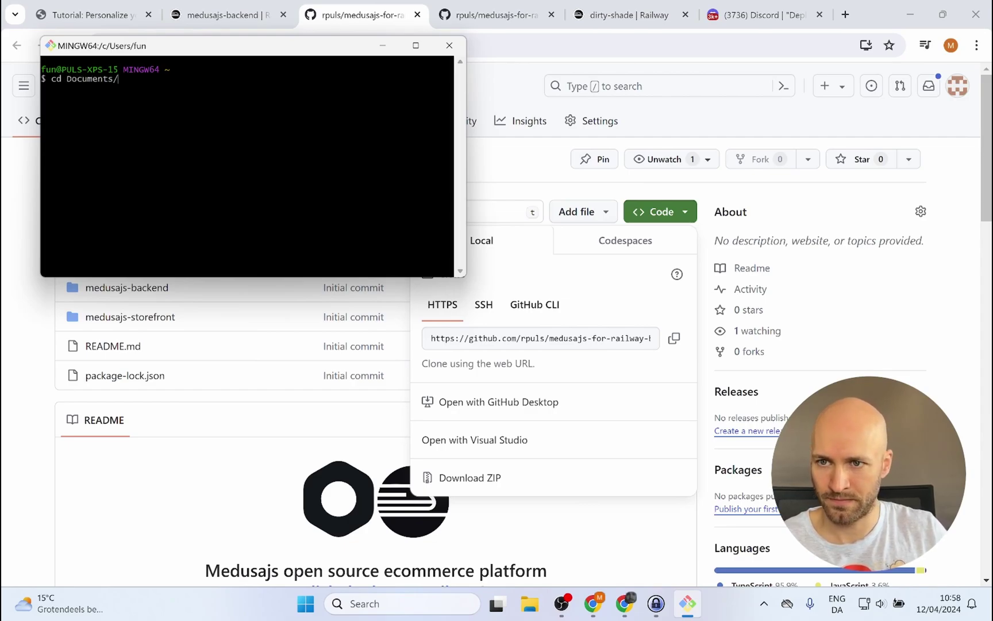
key(Return)
text(git clone)
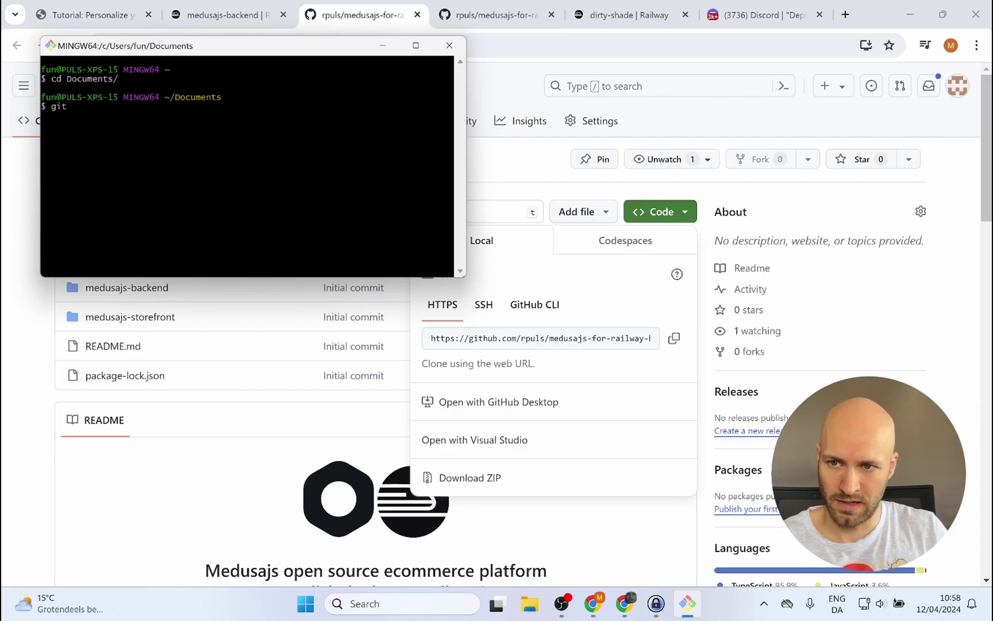
Clone the fE6D repo as medusa-deploy-test, enter it, and open it in VS Code.
right_click(181, 134)
click(224, 182)
text(https://github.com/rpuls/medusajs-for-railway-boilerplate-fE6D.git medusa-deploy-)
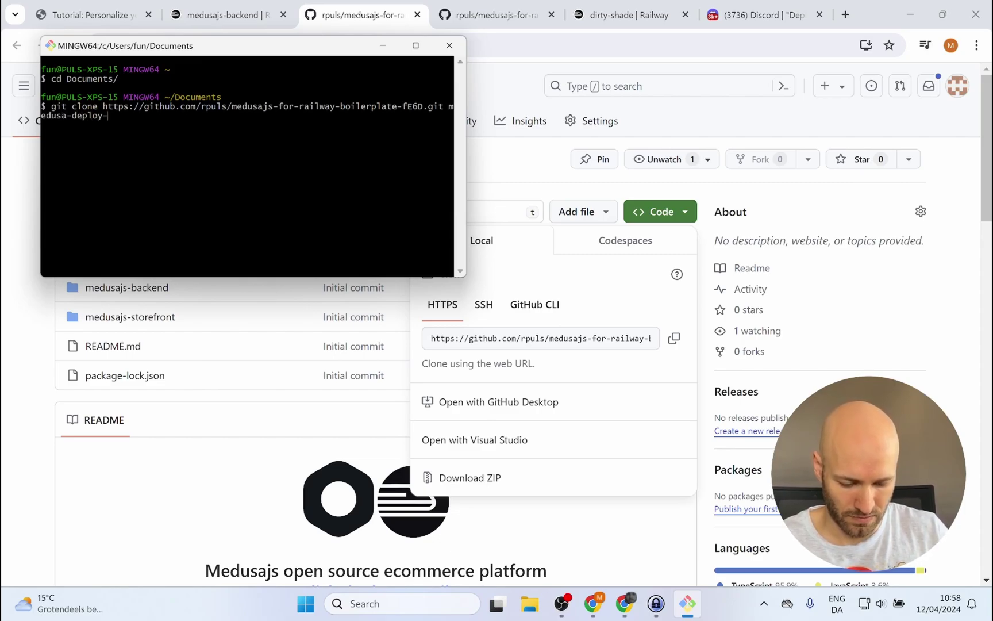
text(test)
key(Return)
text(cd medusa-d)
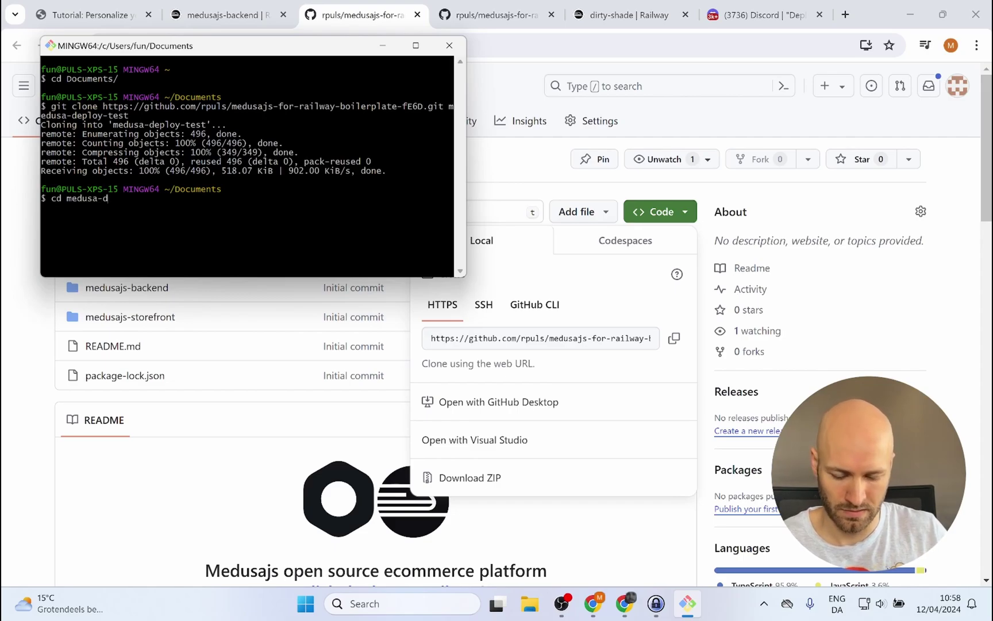
key(Tab)
key(Return)
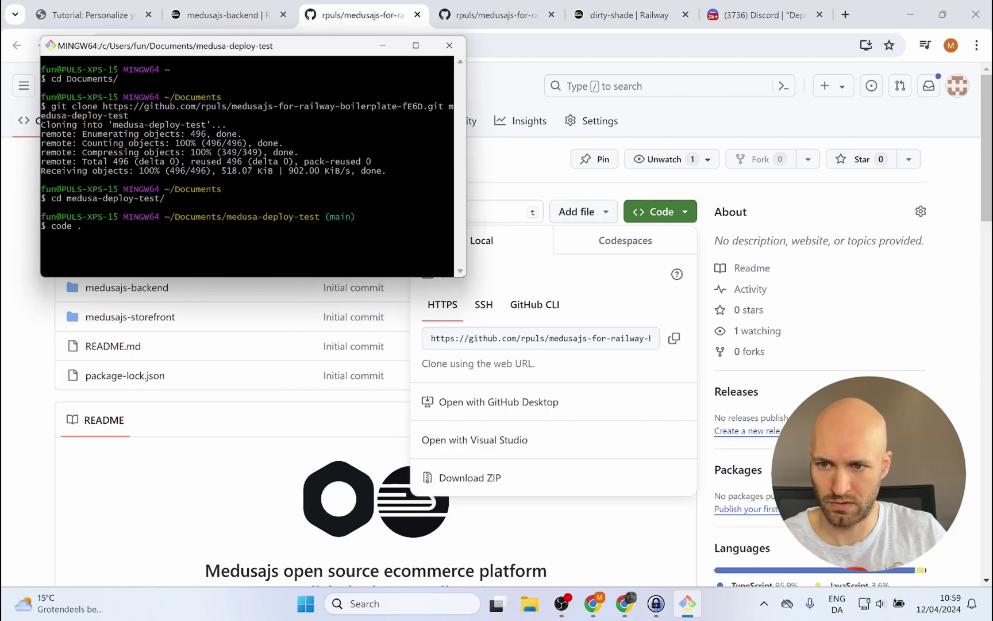
key(Return)
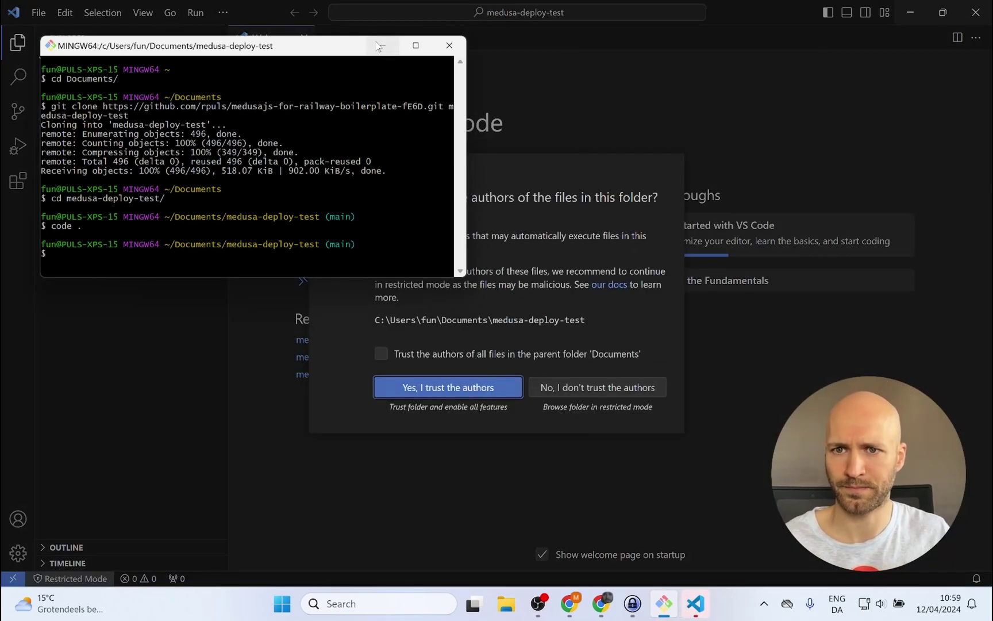
Trust the medusa-deploy-test folder's authors and open the VS Code terminal panel.
click(380, 46)
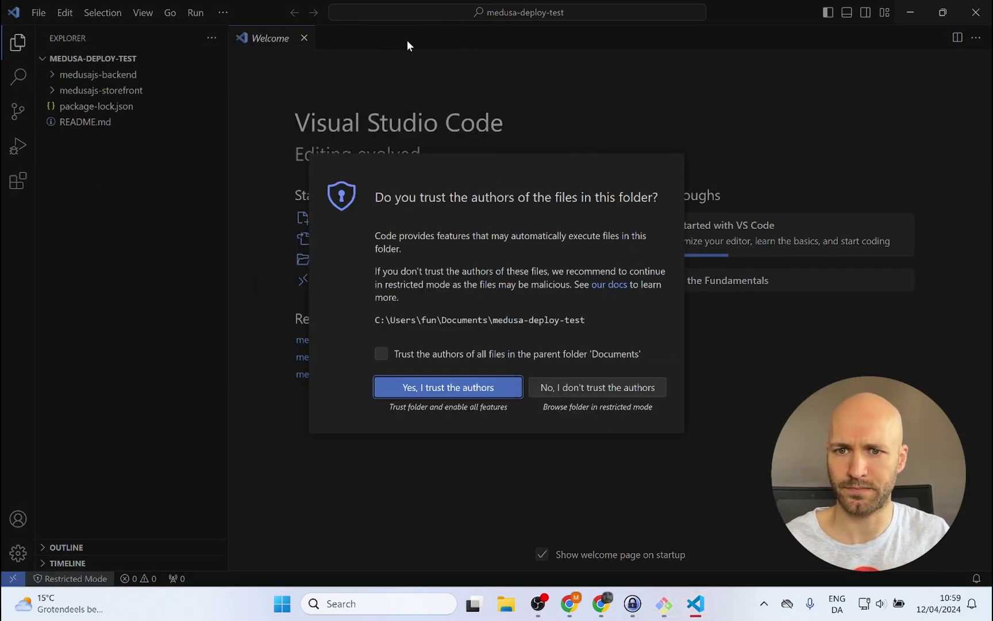
click(470, 388)
key(ctrl+grave)
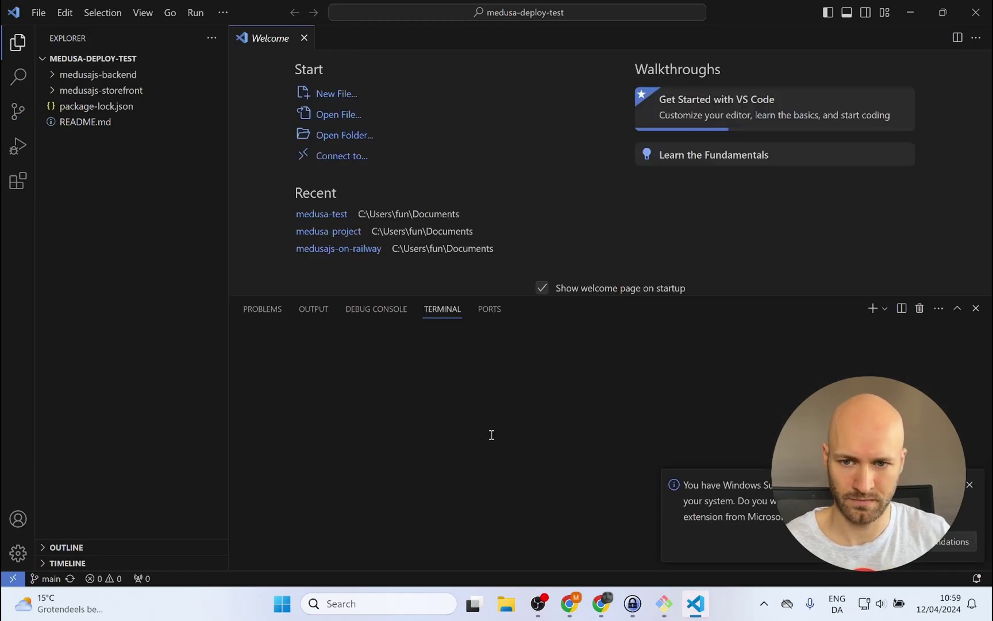
click(969, 484)
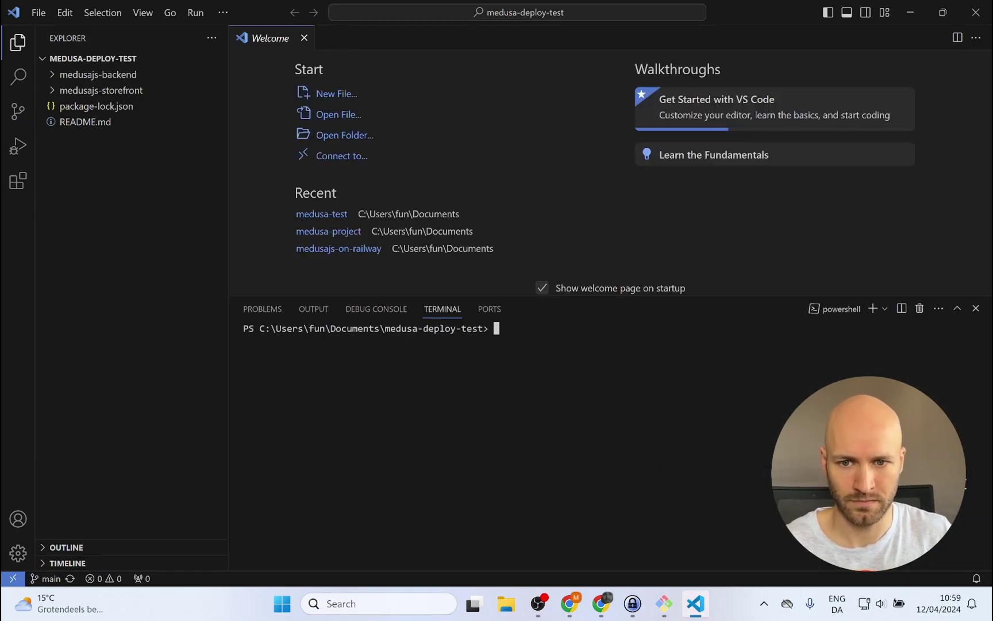
Add a '<!-- trigger build >' comment as README.md's last line and save it.
click(77, 122)
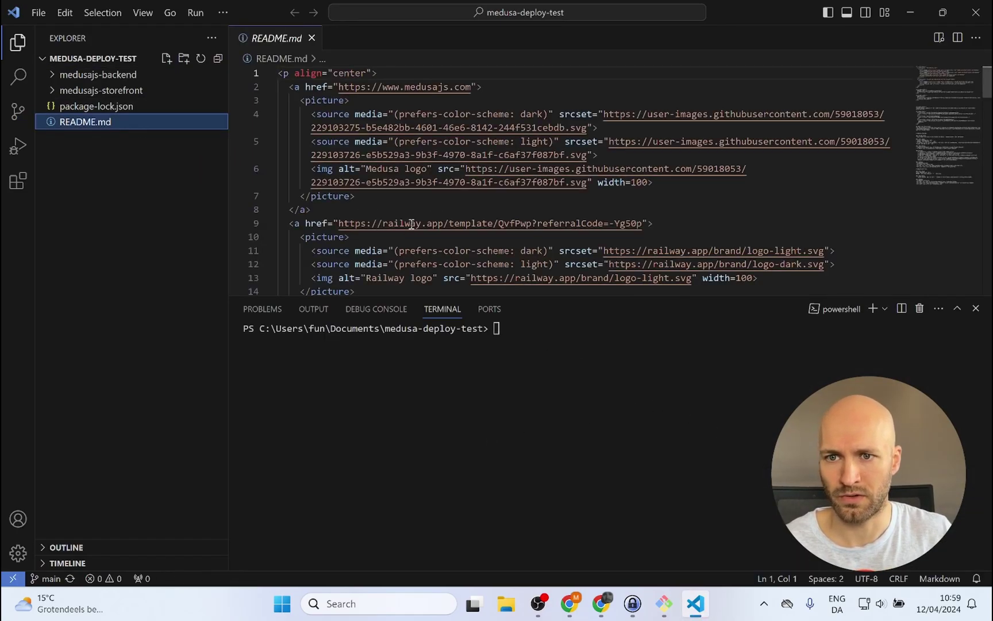
scroll(466, 178, down, 10)
scroll(466, 178, down, 20)
scroll(462, 170, up, 3)
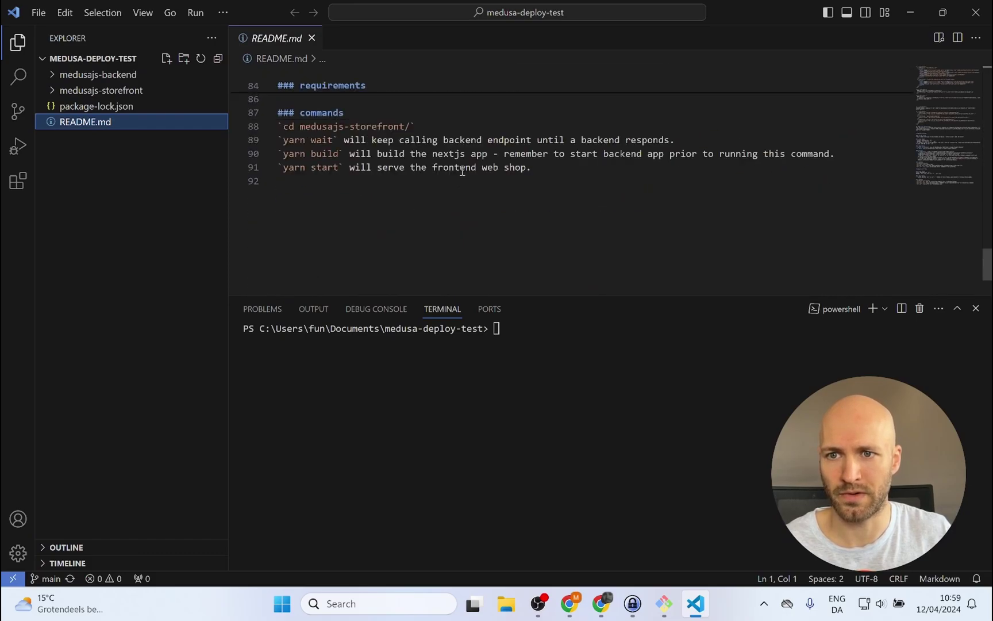
click(602, 182)
key(Return)
key(alt+shift)
key(alt+shift)
text(<!>)
key(alt+shift)
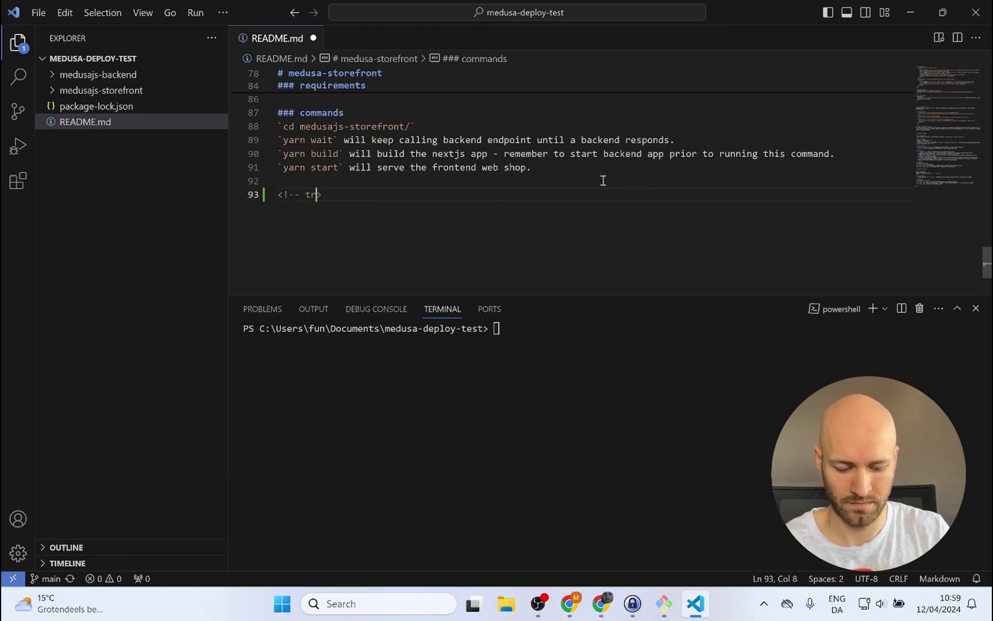
text(igger build)
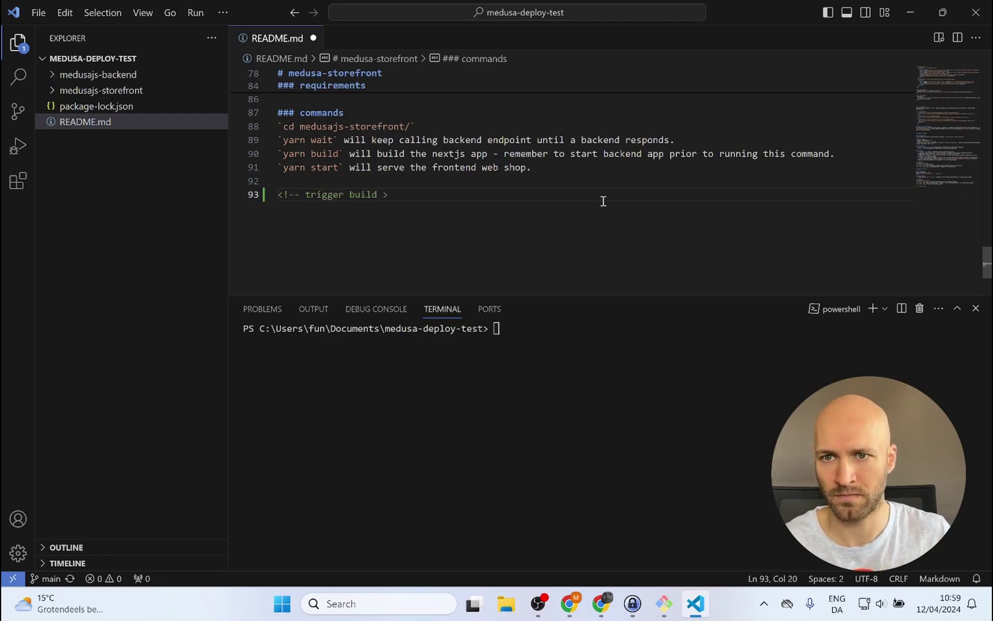
key(ctrl+s)
click(540, 375)
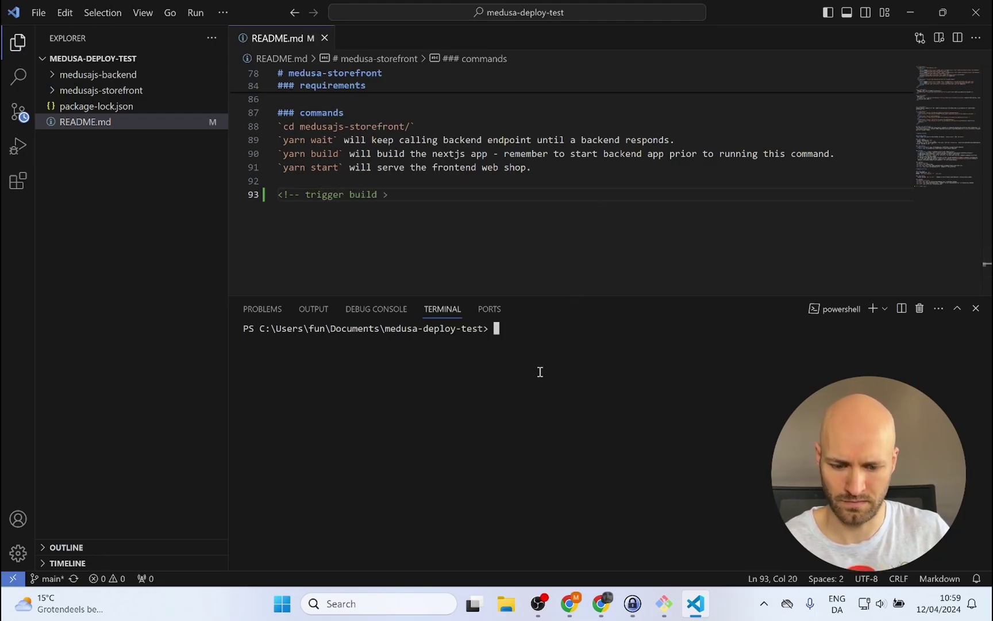
text(git status)
Check status, stage everything, commit as 'trigger build test', and push to fE6D main.
key(Return)
text(git add)
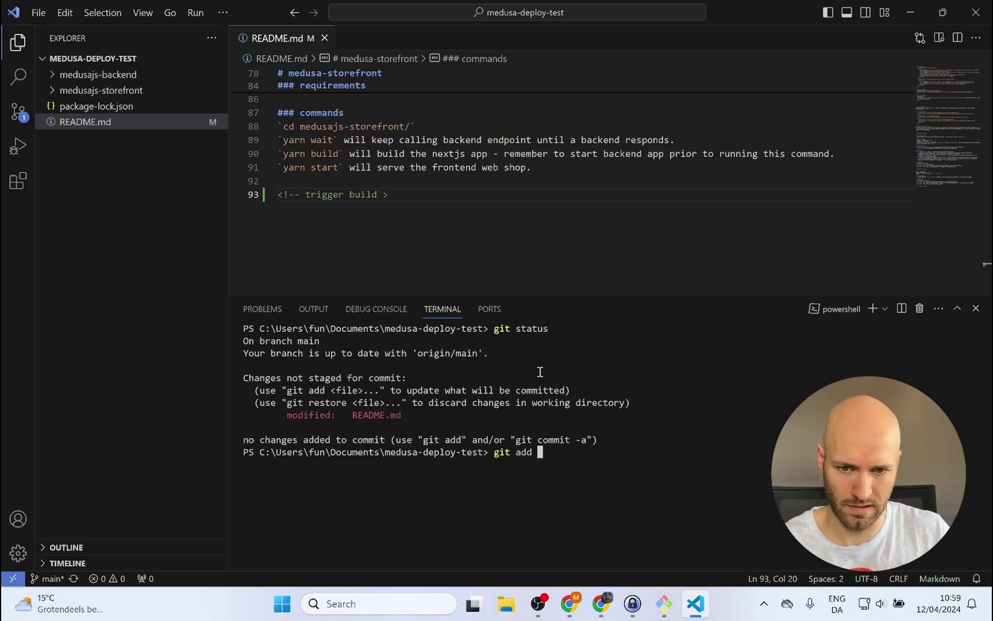
text(.)
key(Return)
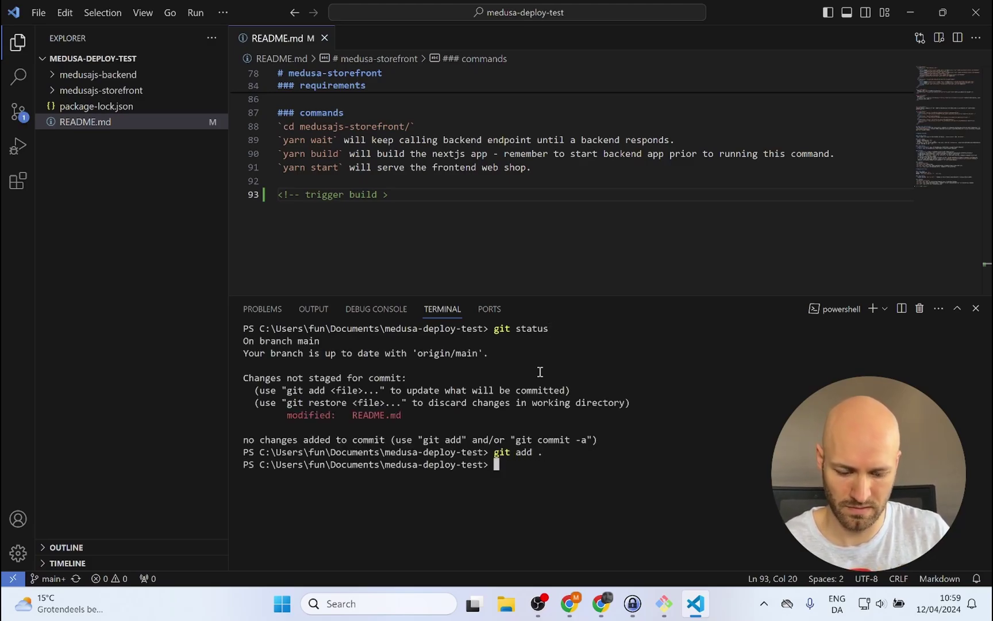
text(gitcommit)
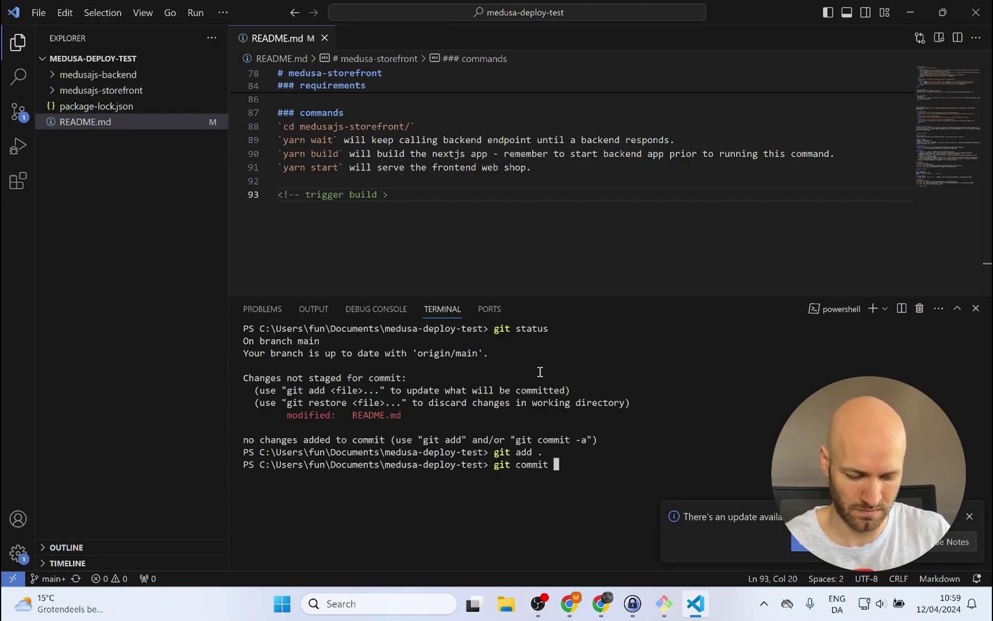
text( -m "trigg)
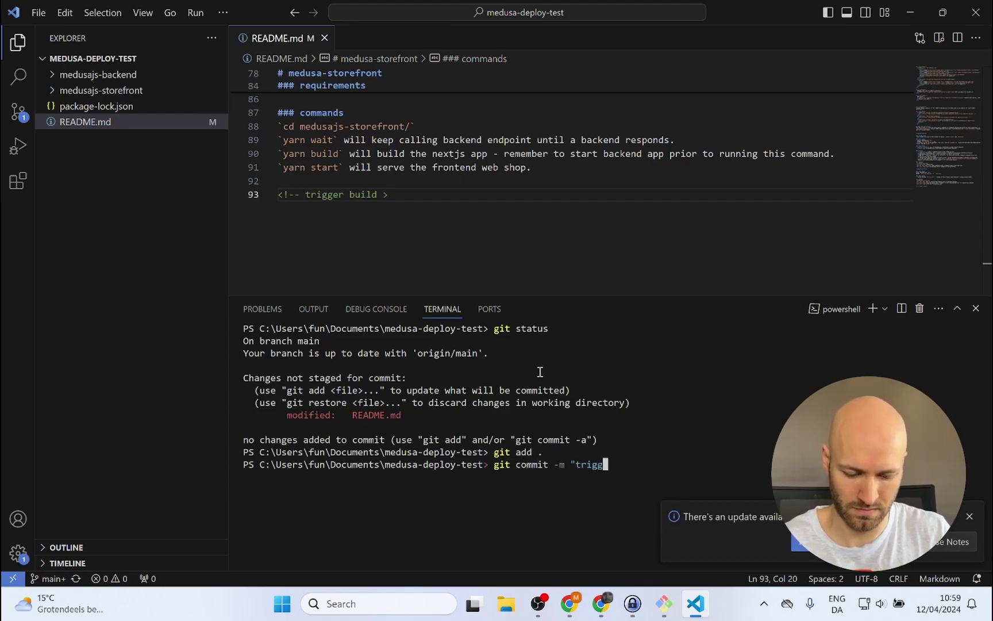
text(er build test")
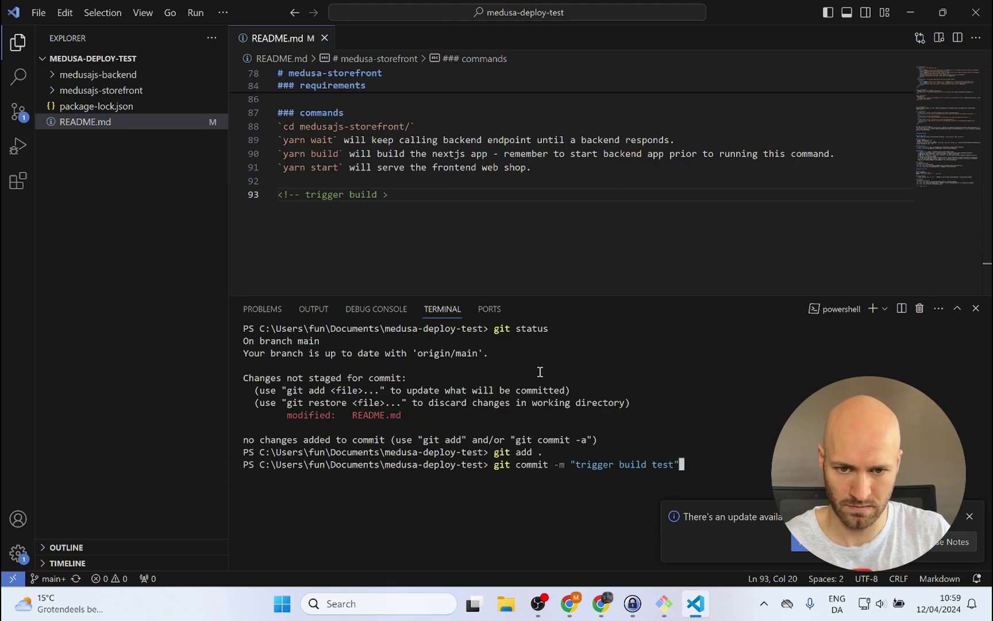
key(Return)
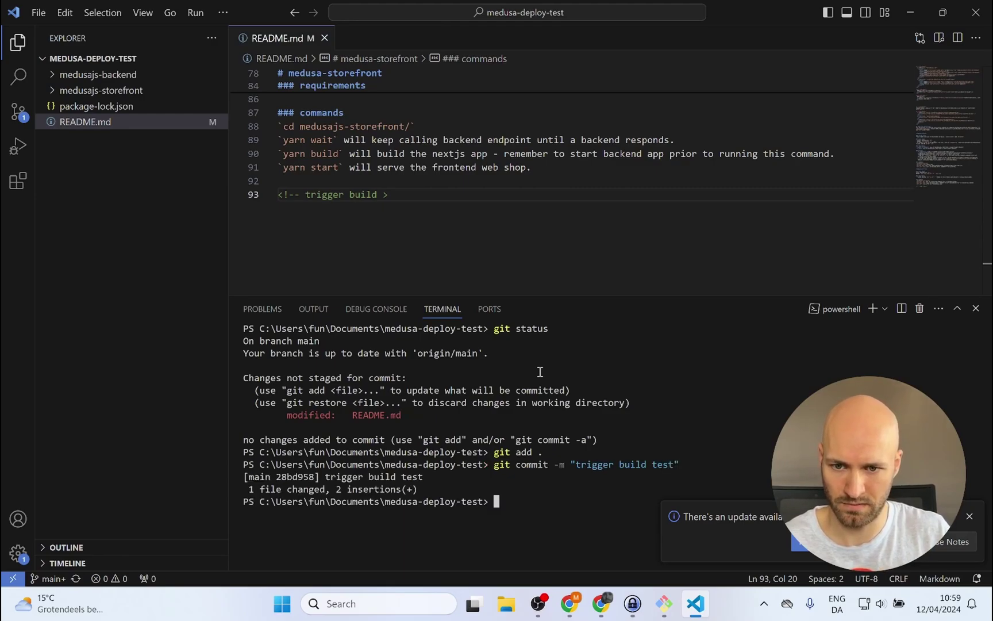
text(git push)
key(Return)
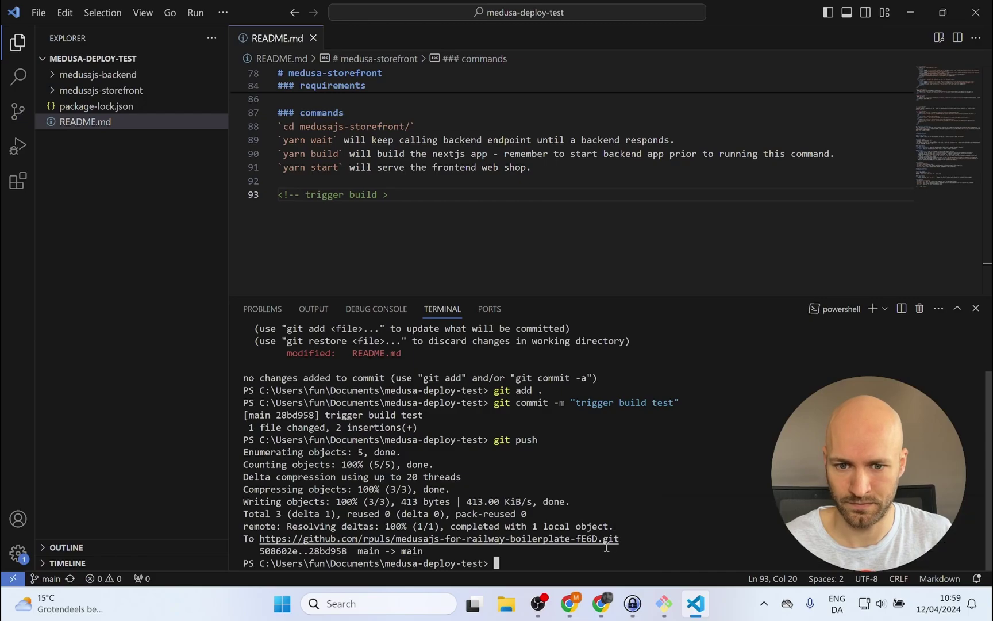
mouse_move(570, 604)
click(557, 559)
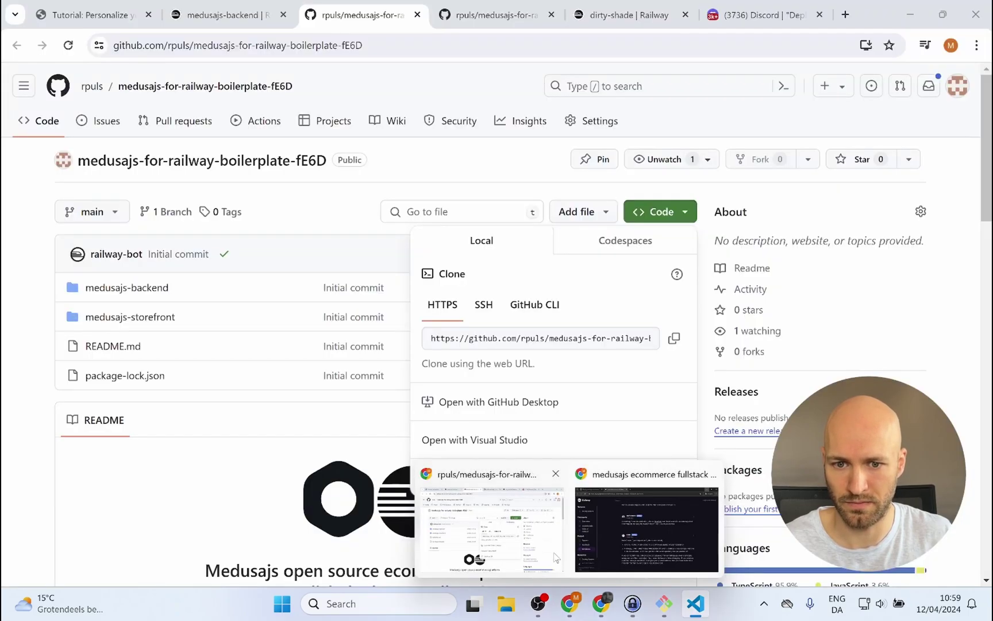
Watch the Railway frontend and backend services build from the pushed commit.
click(206, 24)
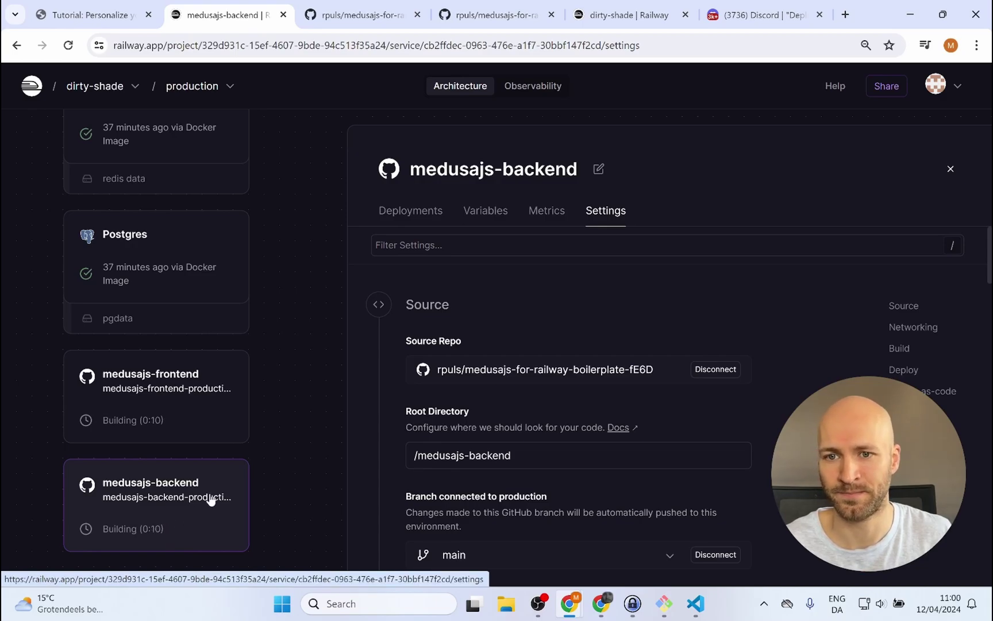
scroll(392, 389, down, 3)
scroll(392, 389, up, 3)
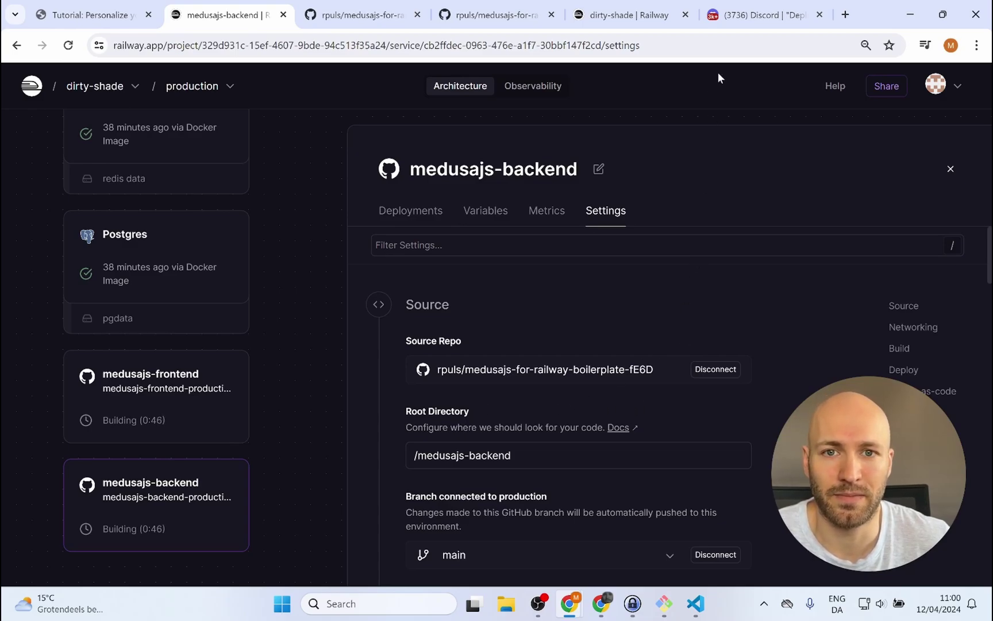
click(762, 15)
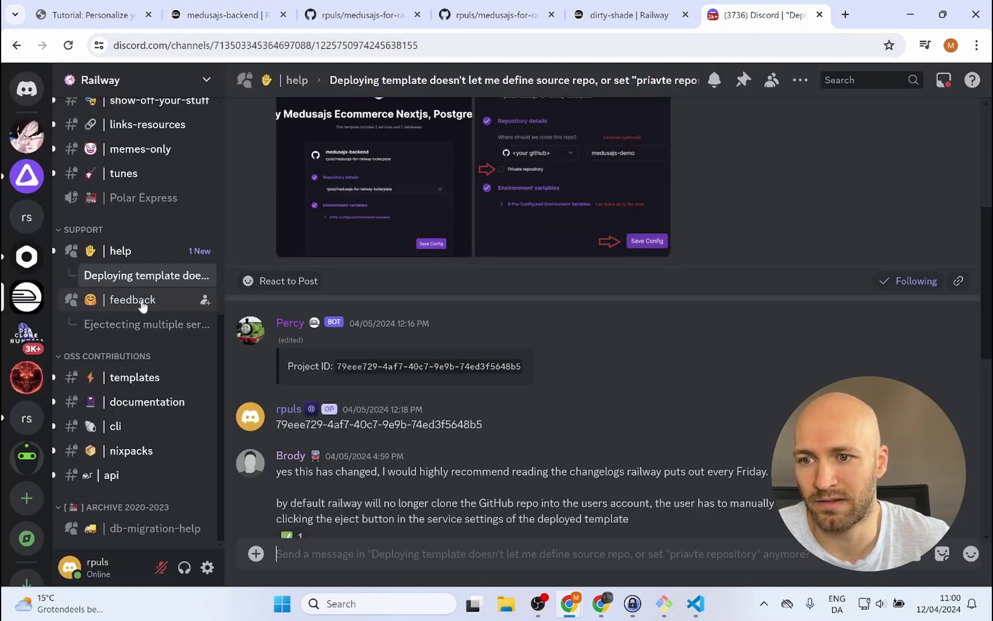
Read the Discord feedback thread on ejecting monorepo services, then return to Railway backend settings.
click(136, 326)
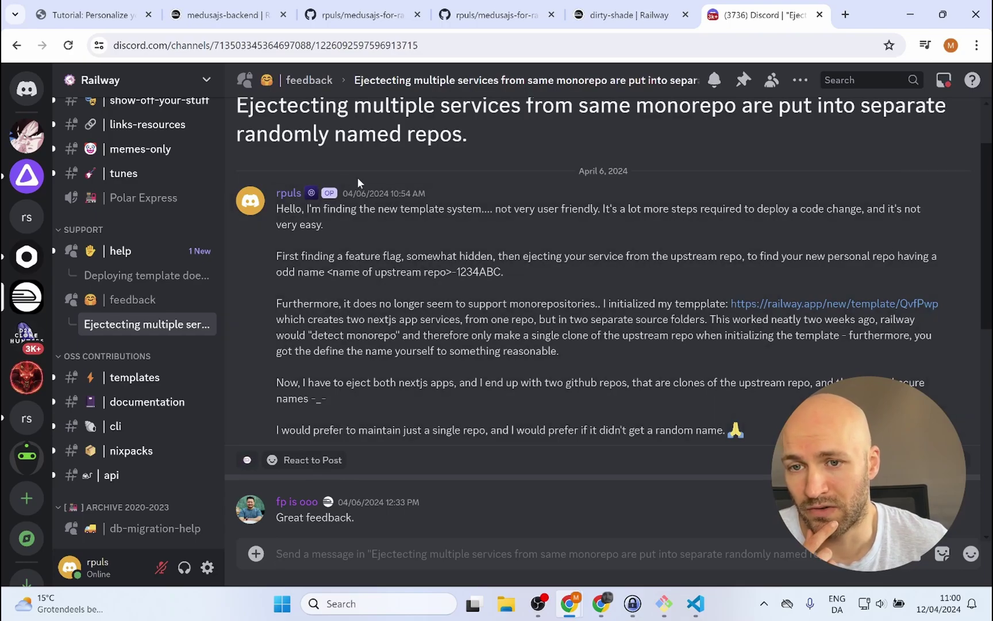
scroll(359, 178, down, 2)
scroll(536, 172, down, 2)
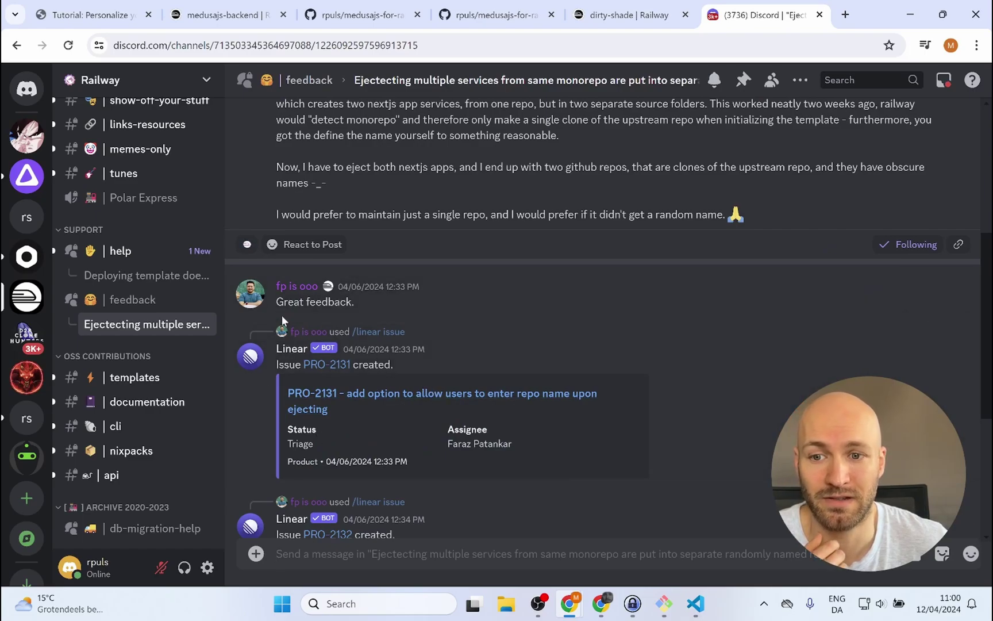
scroll(527, 335, down, 1)
scroll(528, 341, down, 1)
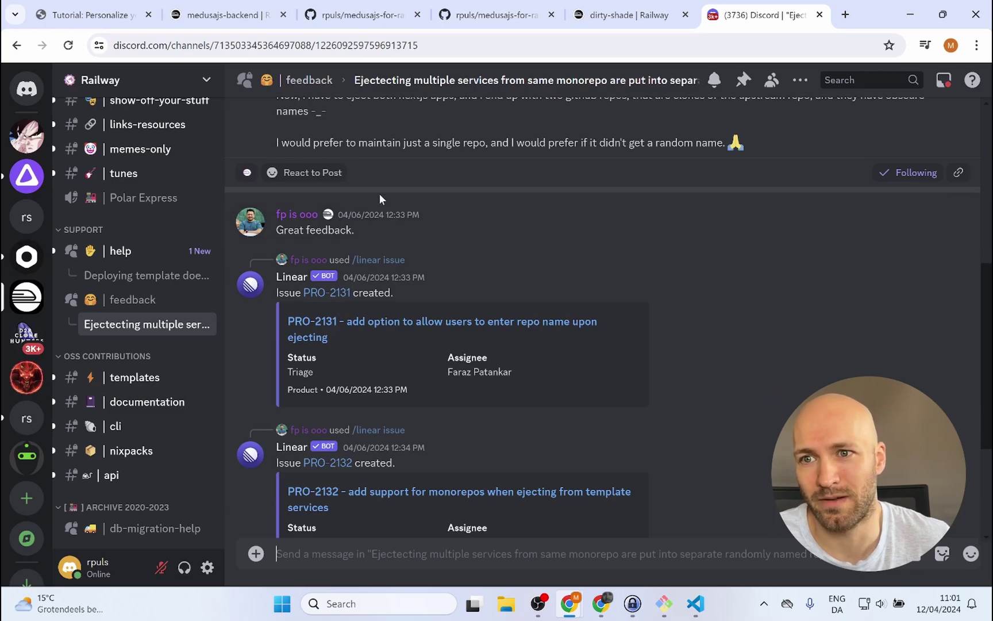
click(222, 16)
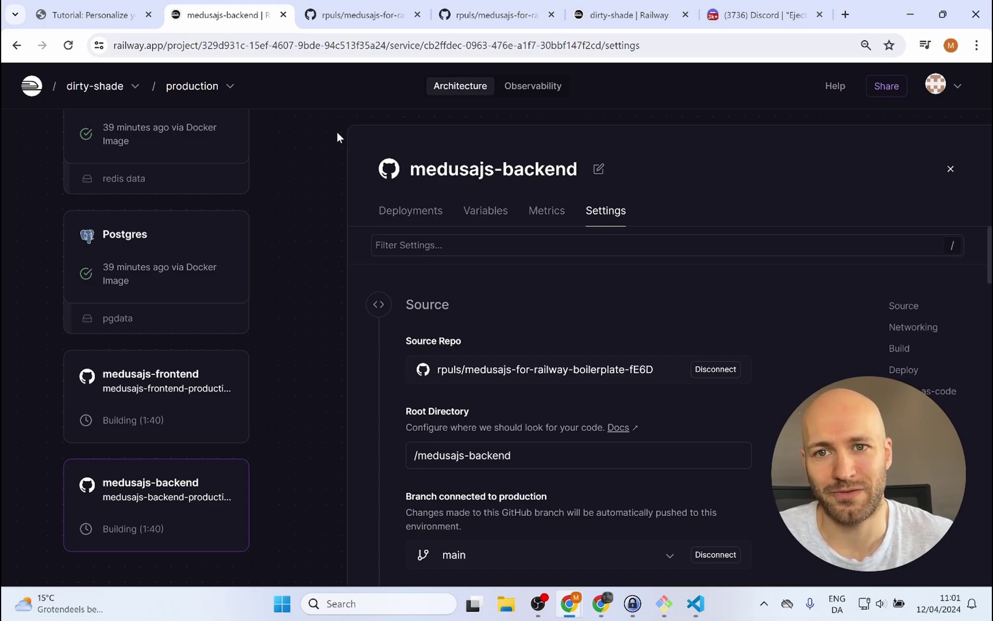
Bring up the Funkyton tutorial's updated eject steps for the frontend service.
click(97, 16)
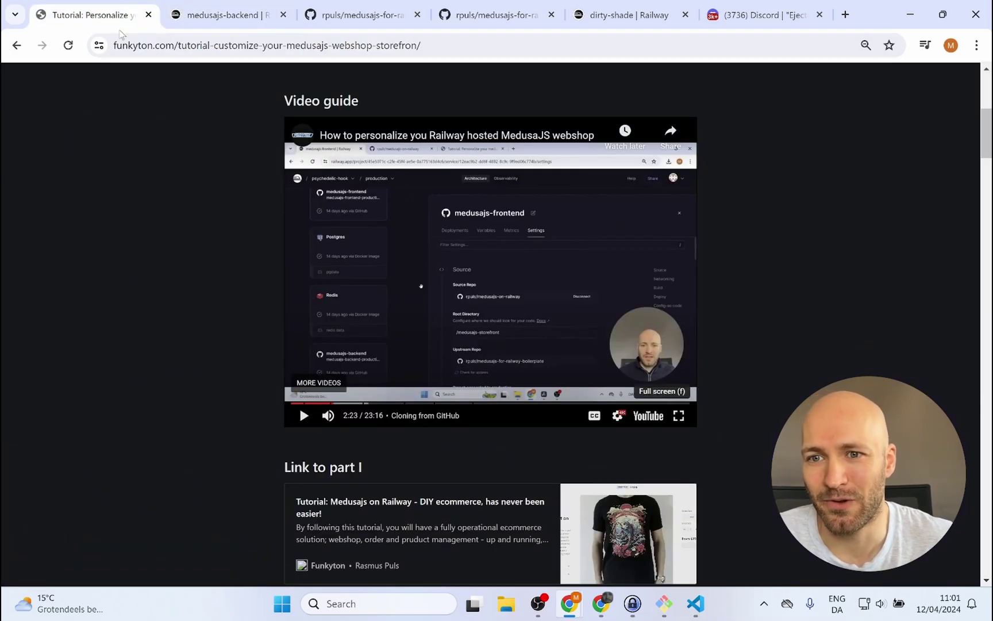
scroll(267, 223, down, 2)
scroll(217, 275, down, 2)
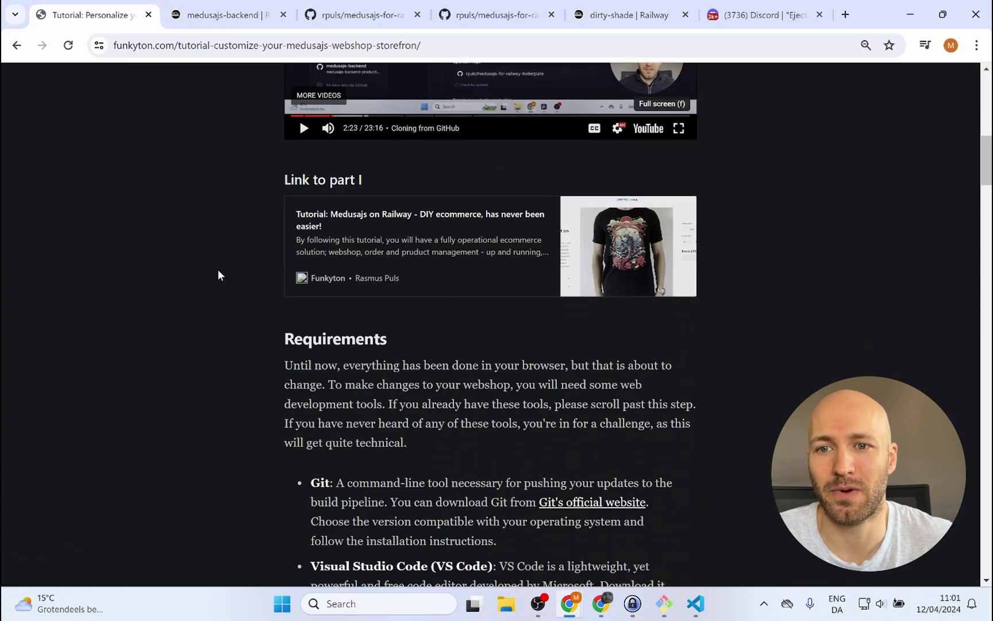
scroll(218, 265, down, 1)
scroll(218, 265, down, 3)
scroll(221, 230, down, 3)
scroll(225, 225, down, 2)
scroll(224, 221, down, 2)
scroll(223, 219, down, 1)
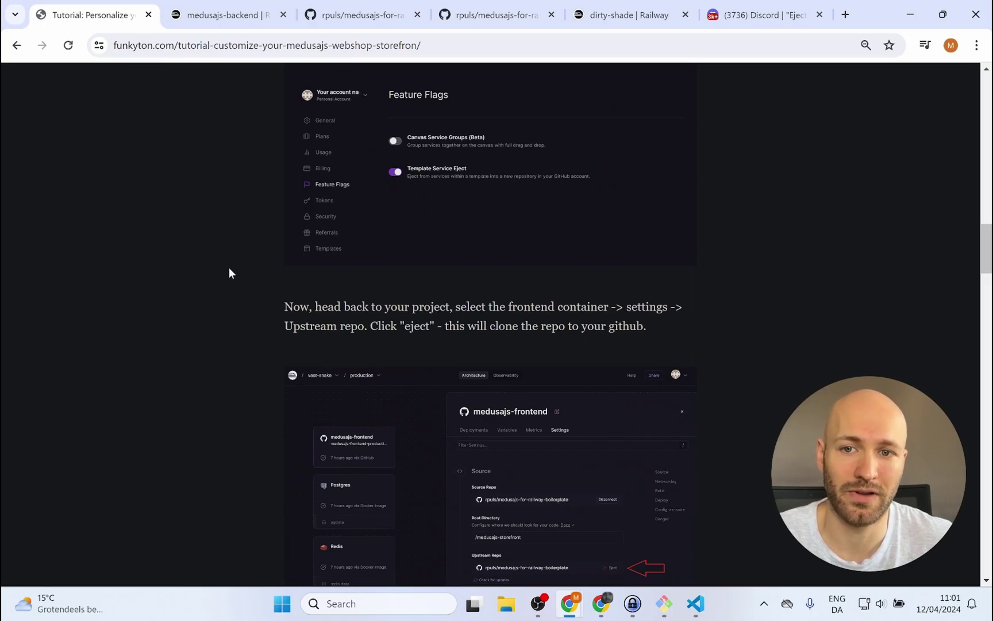
scroll(282, 284, down, 1)
scroll(281, 274, down, 1)
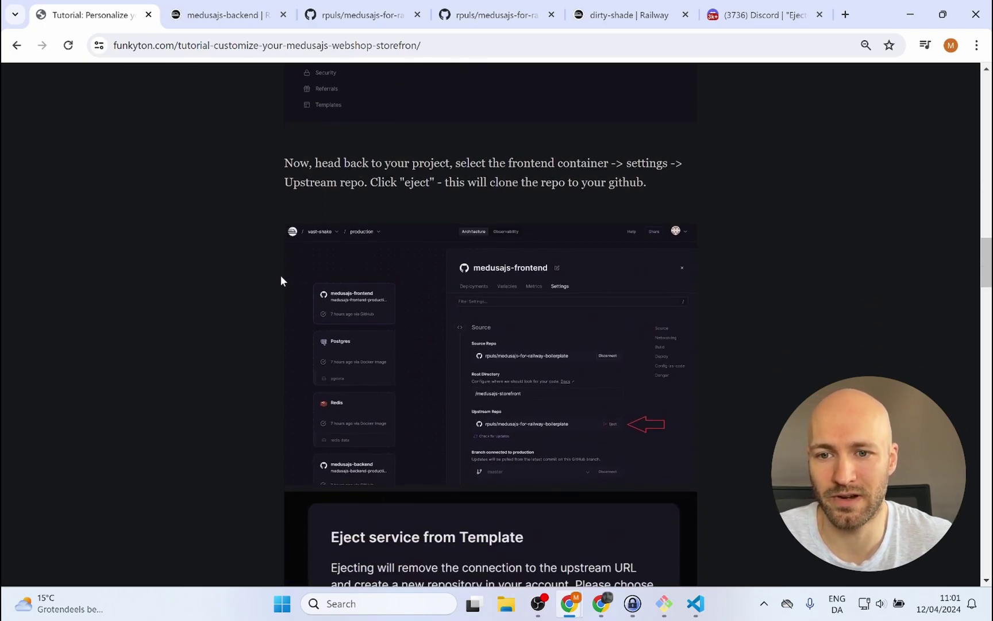
scroll(258, 258, down, 1)
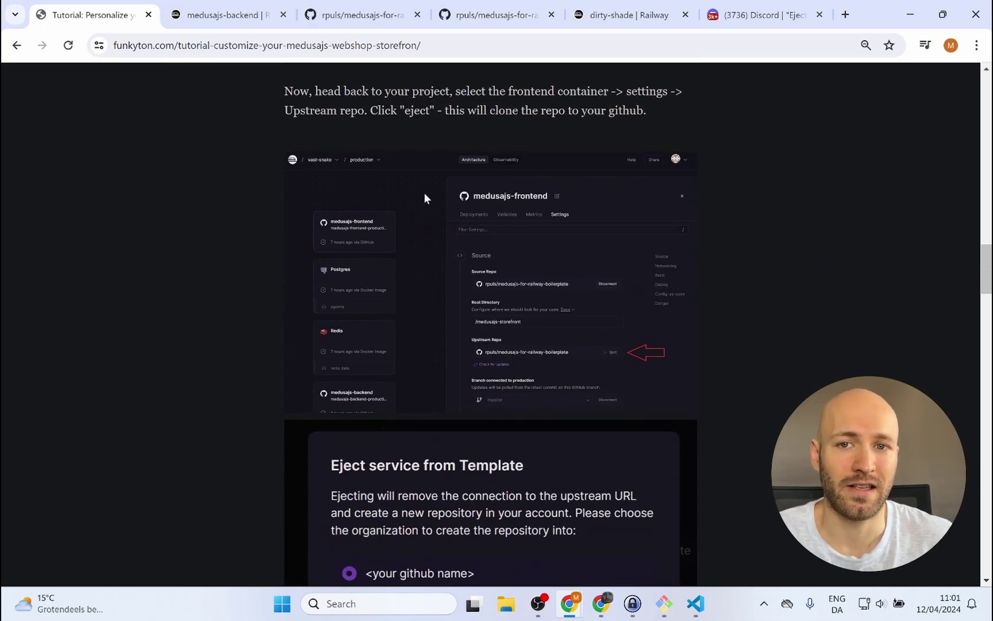